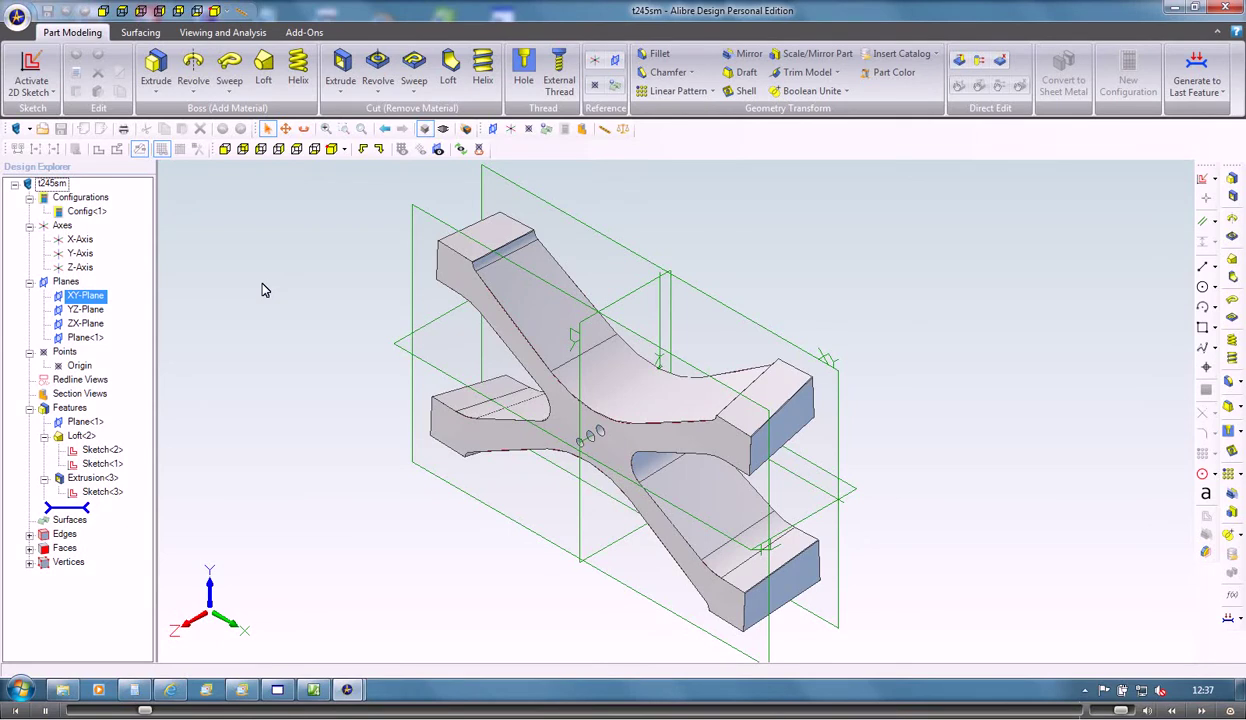
# Send the part to pm3d through the Dolphin Link add-on and show it in an isometric view
pyautogui.click(310, 35)
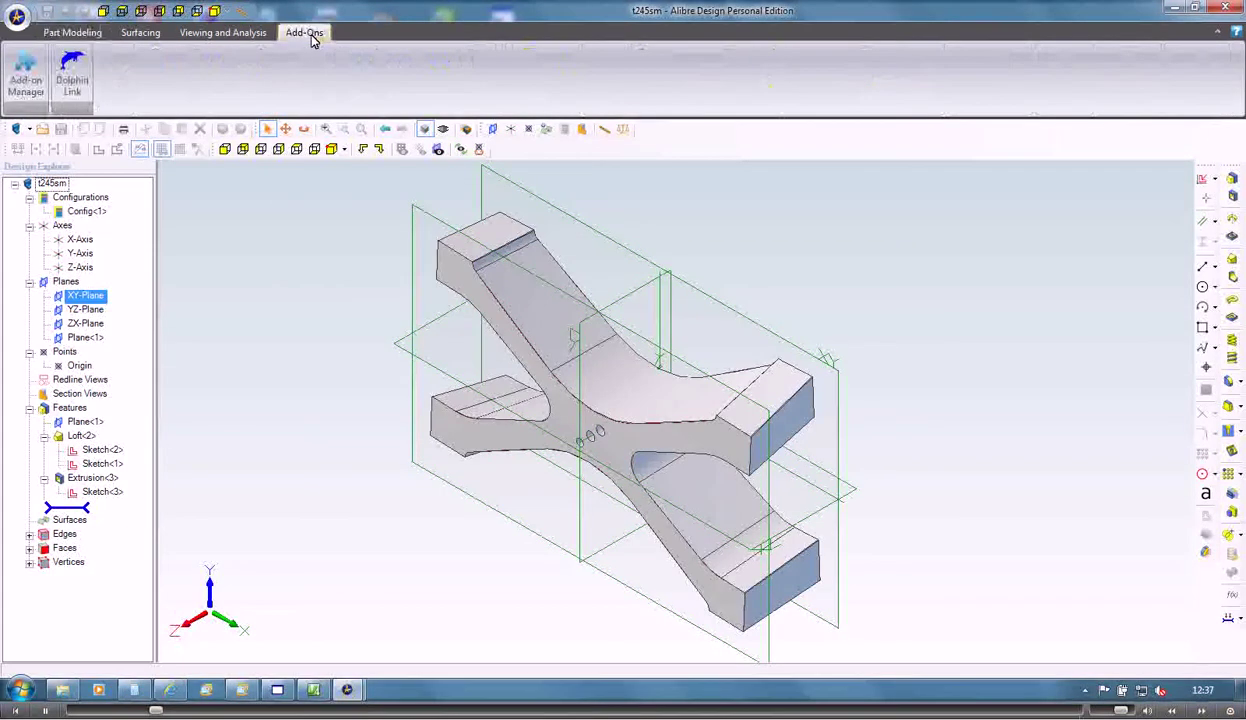
pyautogui.click(70, 88)
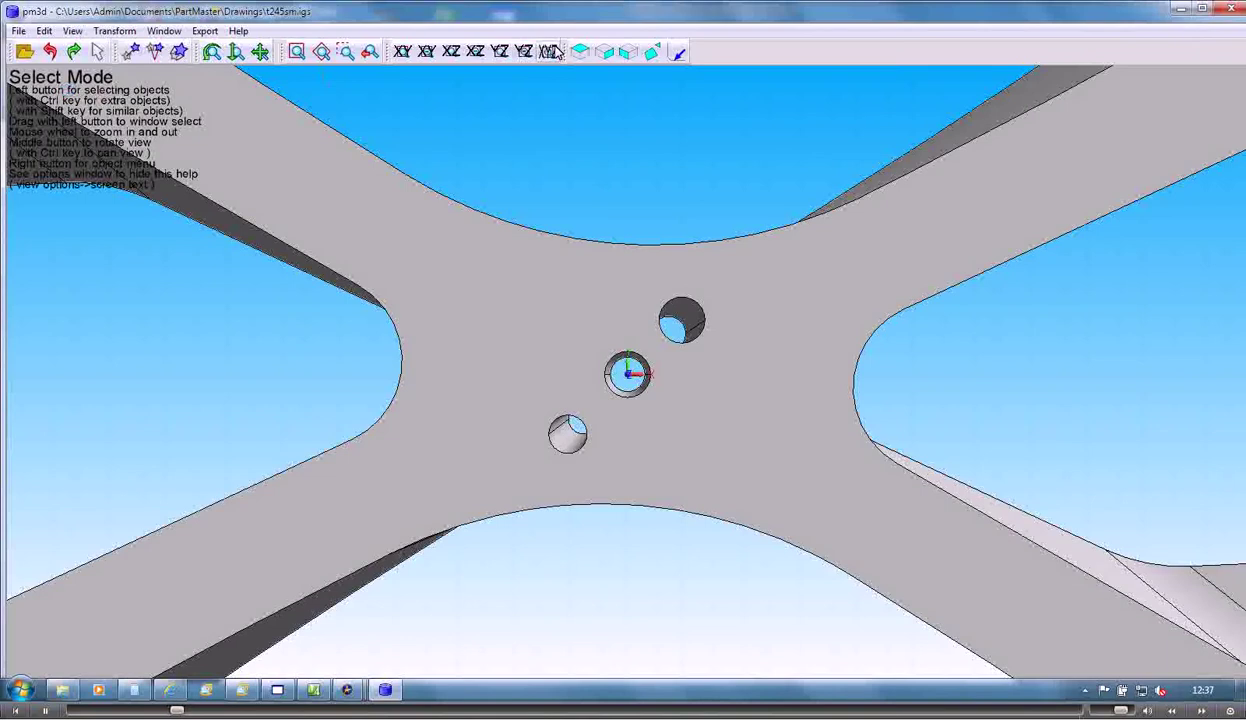
pyautogui.click(548, 52)
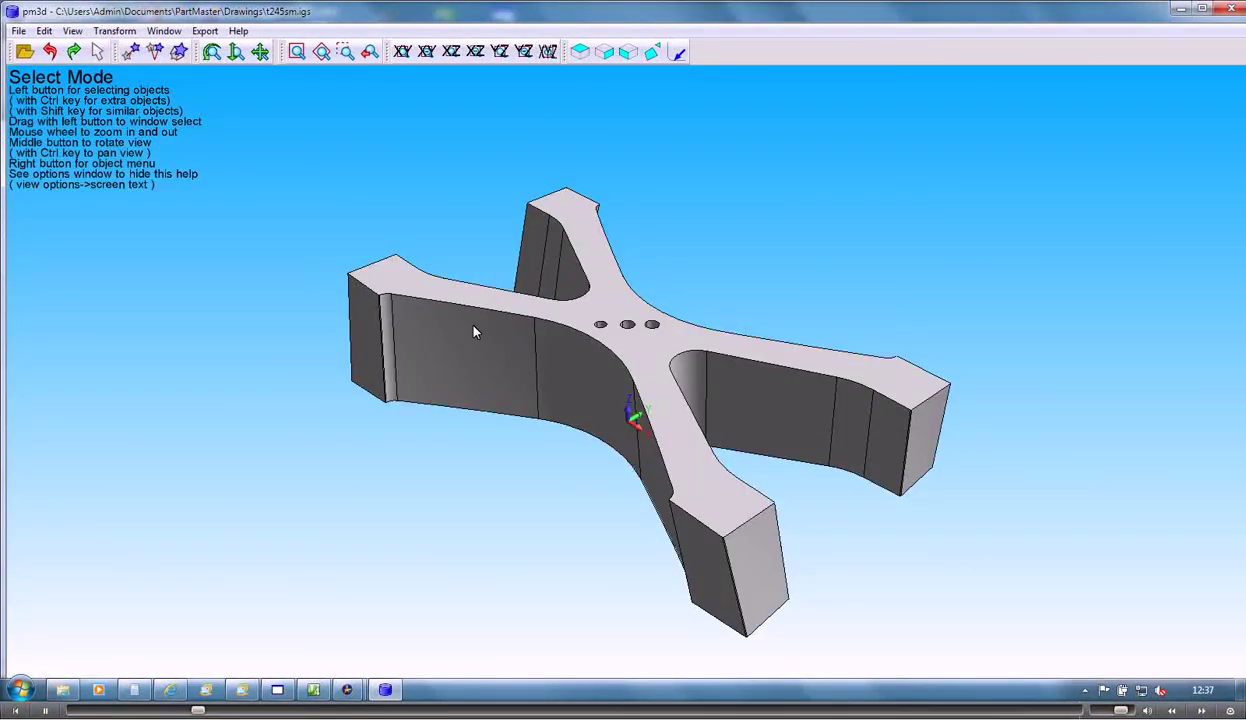
pyautogui.moveTo(530, 341); pyautogui.dragTo(510, 364, button='middle')
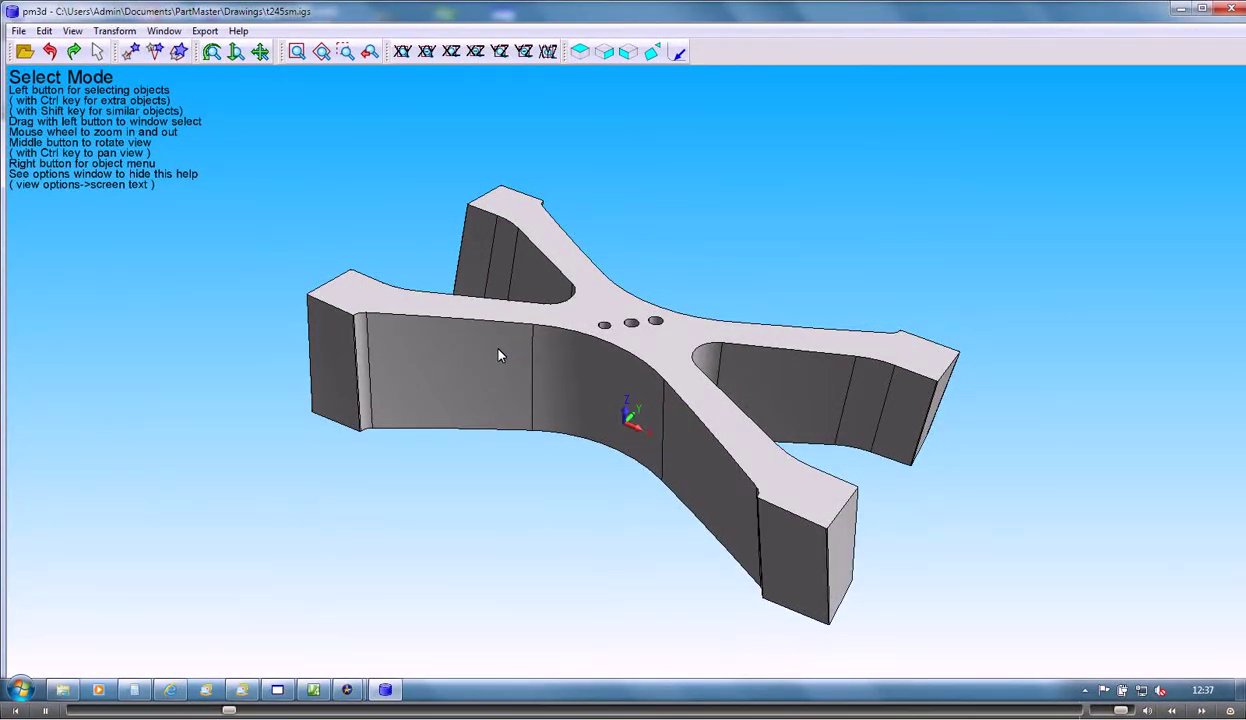
# Set up the part's top-face export in Dolphin PartMaster WES format with the origin at X mid, Y mid and Z max
pyautogui.click(579, 52)
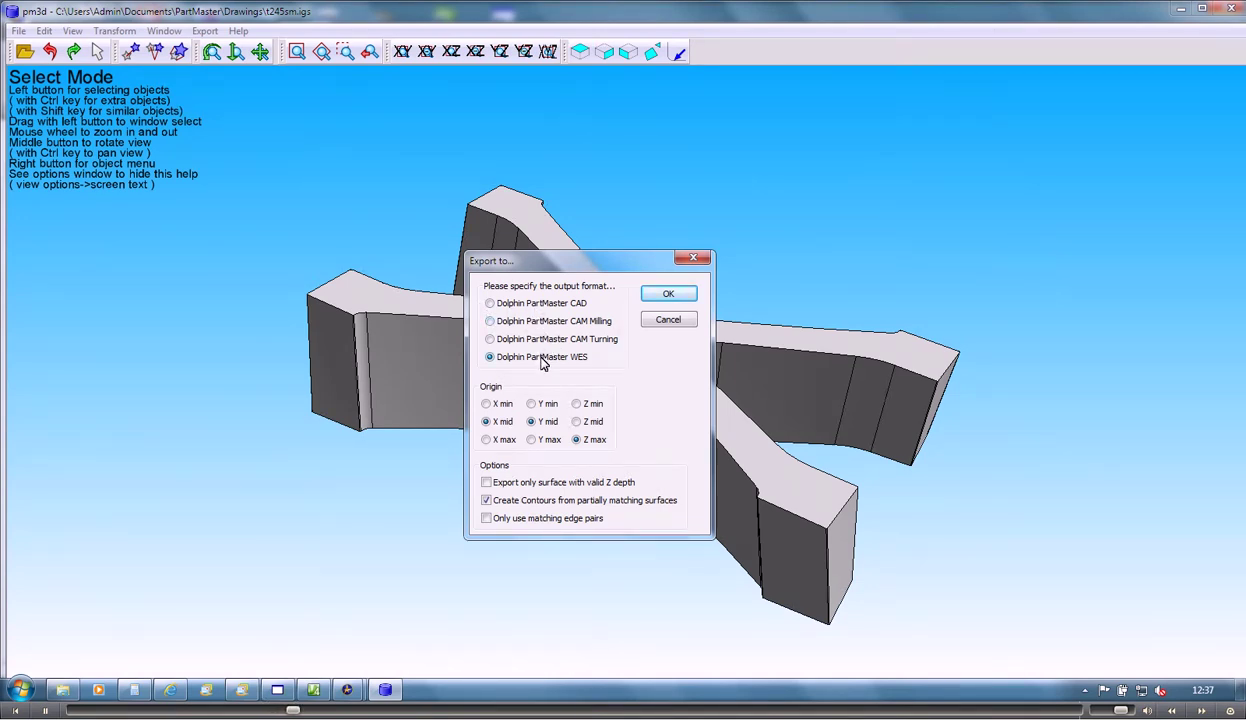
pyautogui.click(486, 421)
pyautogui.click(531, 421)
pyautogui.click(577, 440)
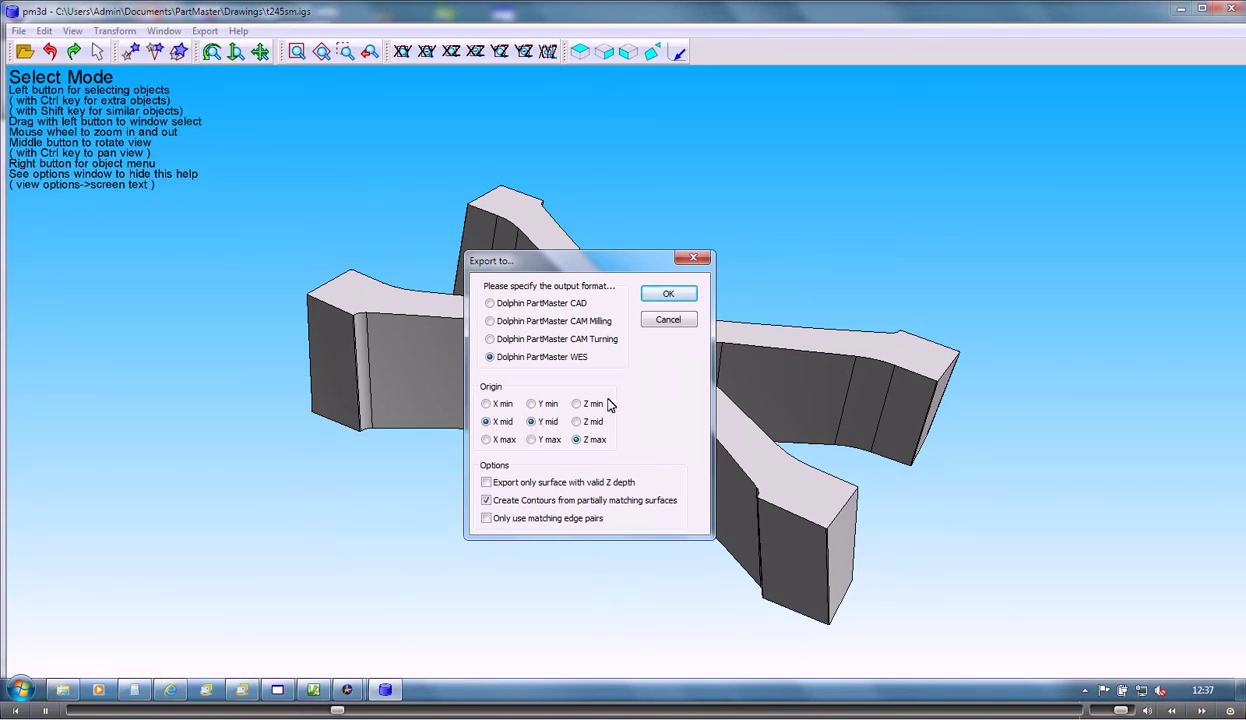
pyautogui.click(664, 296)
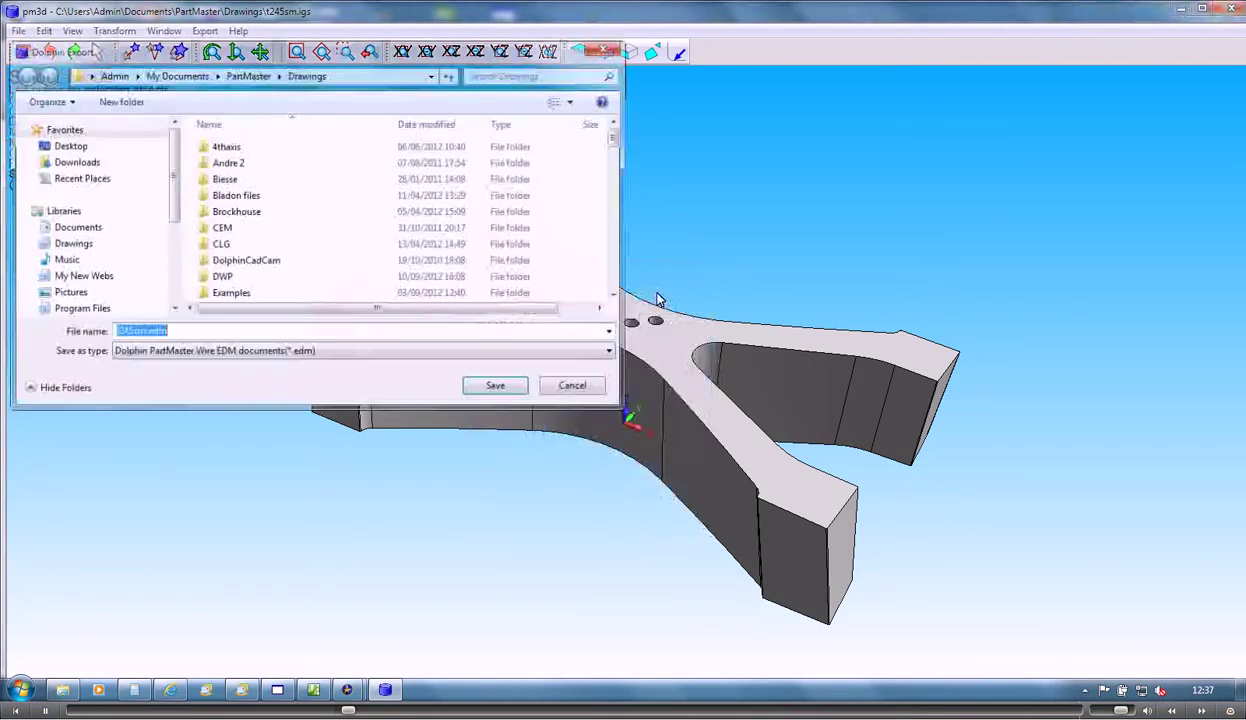
# Save the export as t245sm.edm, replacing the existing file, and launch PartMaster Wire EDM
pyautogui.click(497, 388)
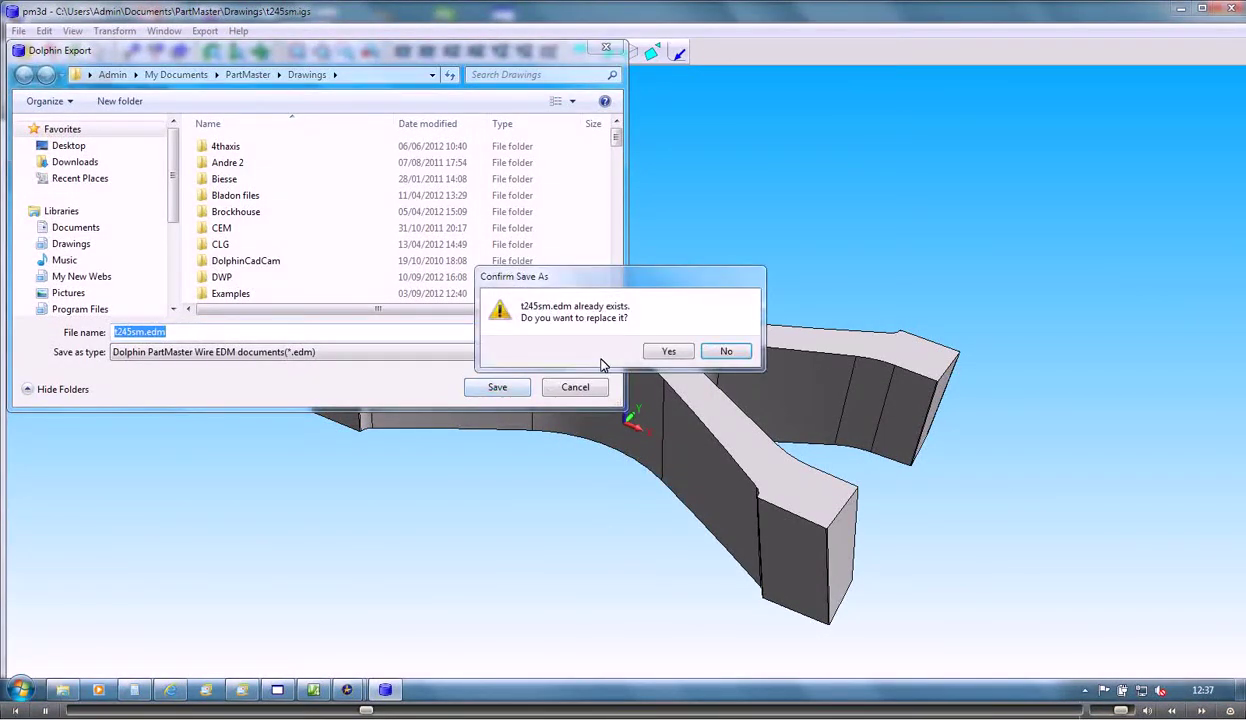
pyautogui.click(666, 354)
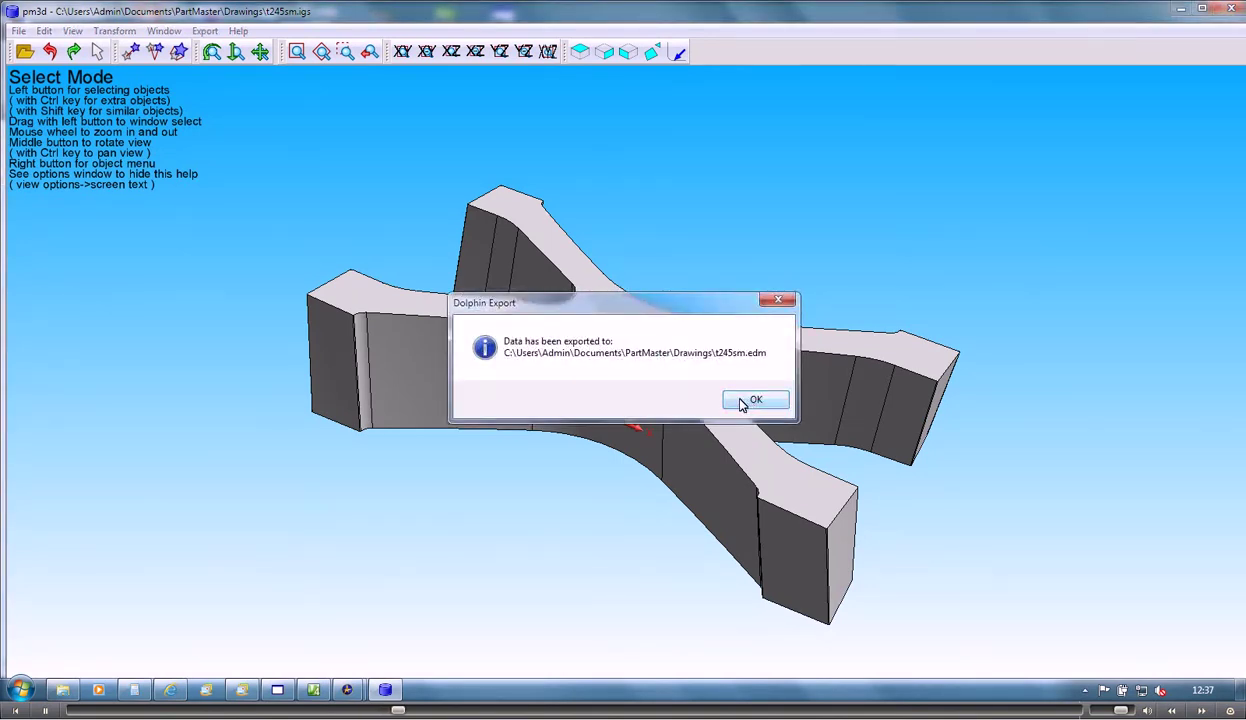
pyautogui.click(750, 400)
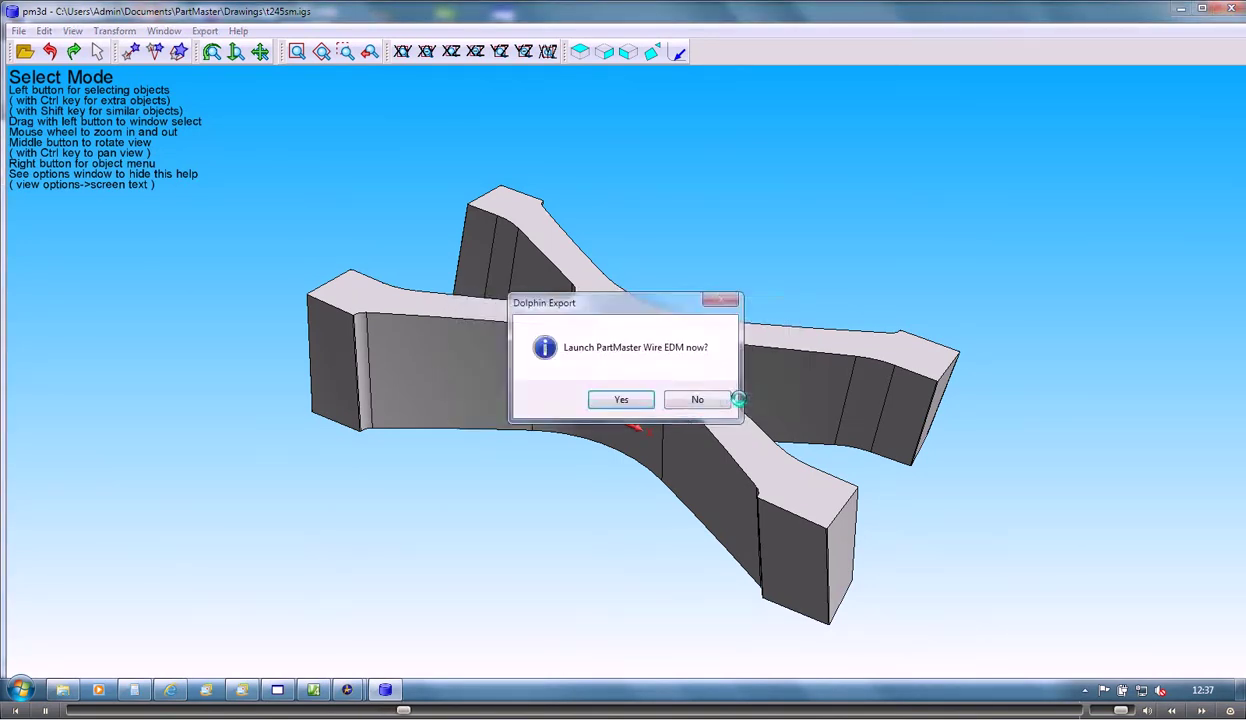
pyautogui.click(604, 401)
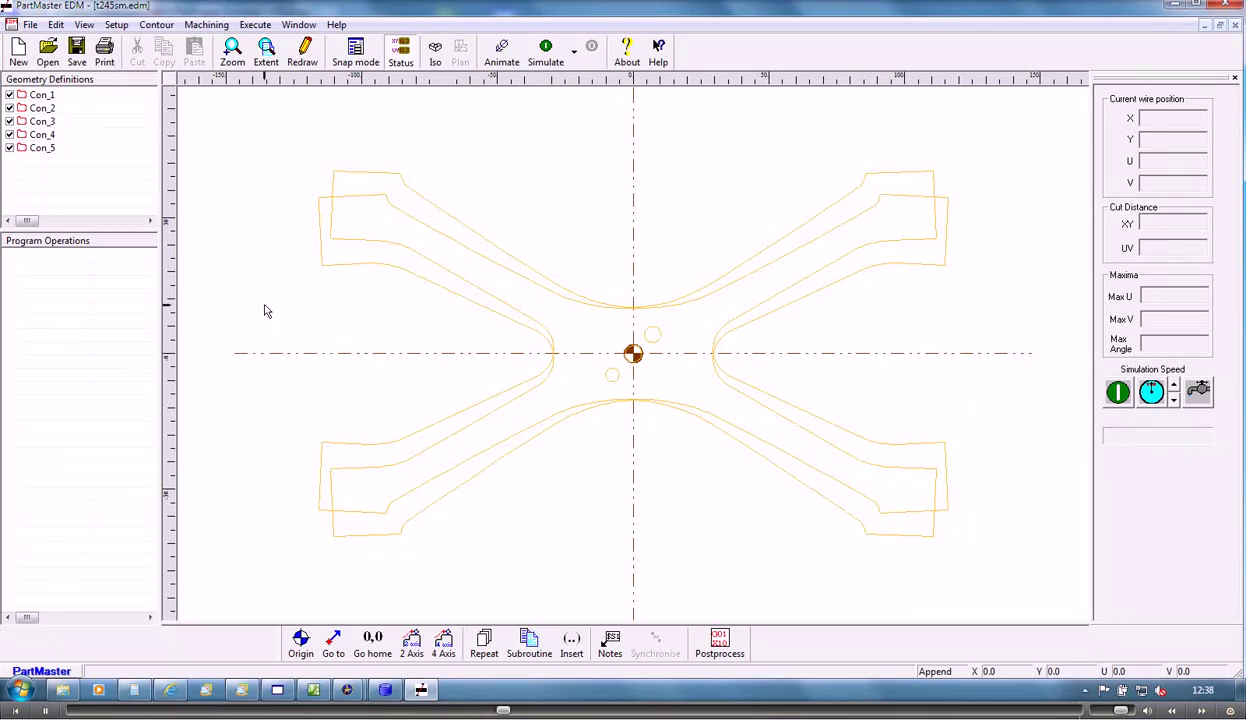
# Set the start point of contour Con_5 at the lower outer corner of its upper-left arm
pyautogui.click(156, 24)
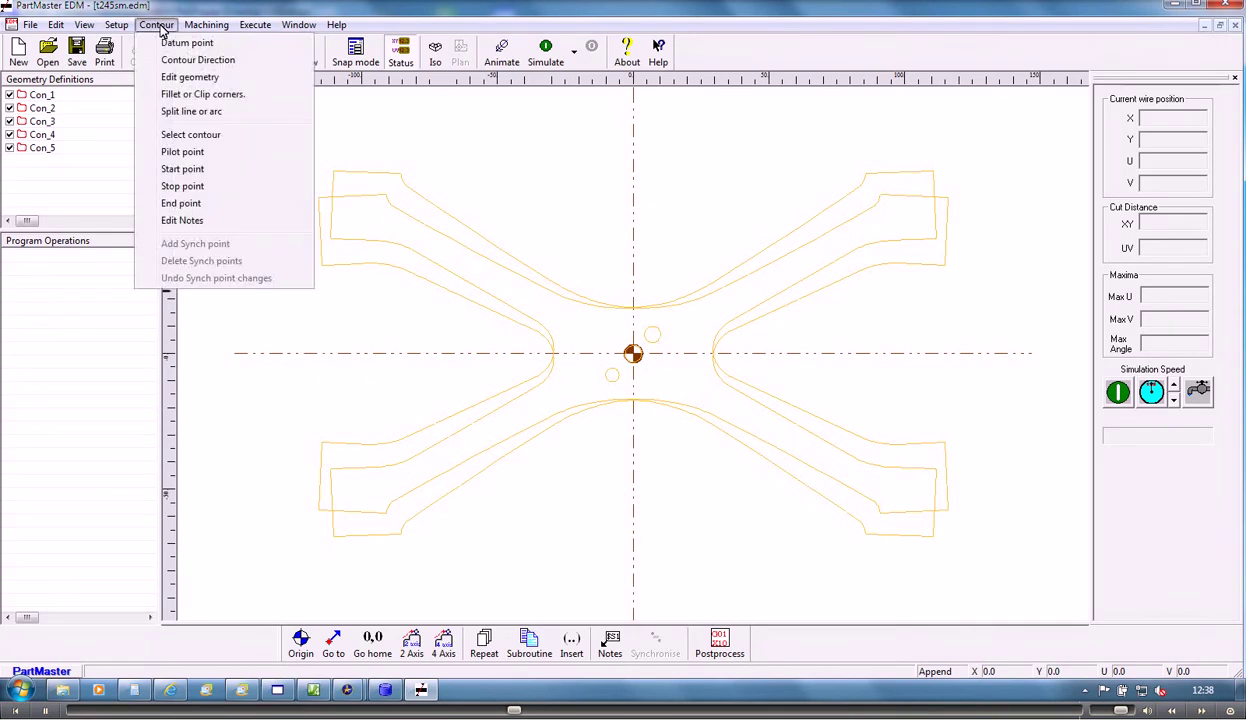
pyautogui.click(190, 169)
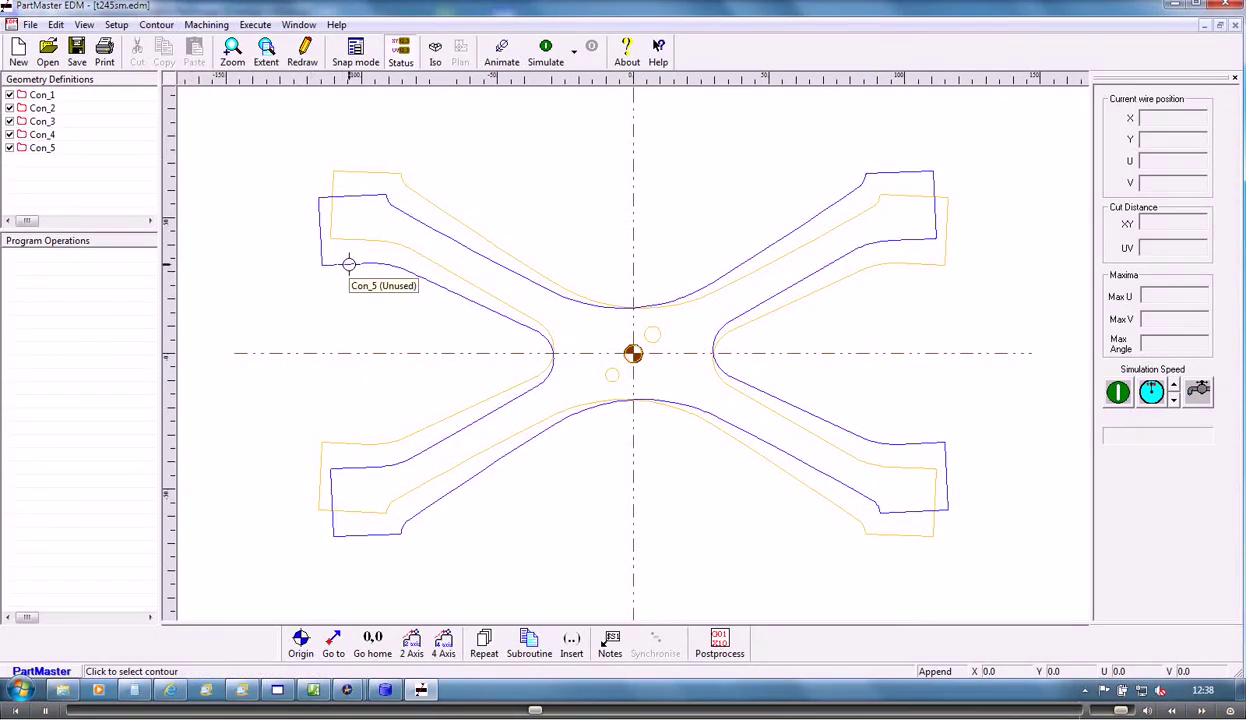
pyautogui.click(348, 264)
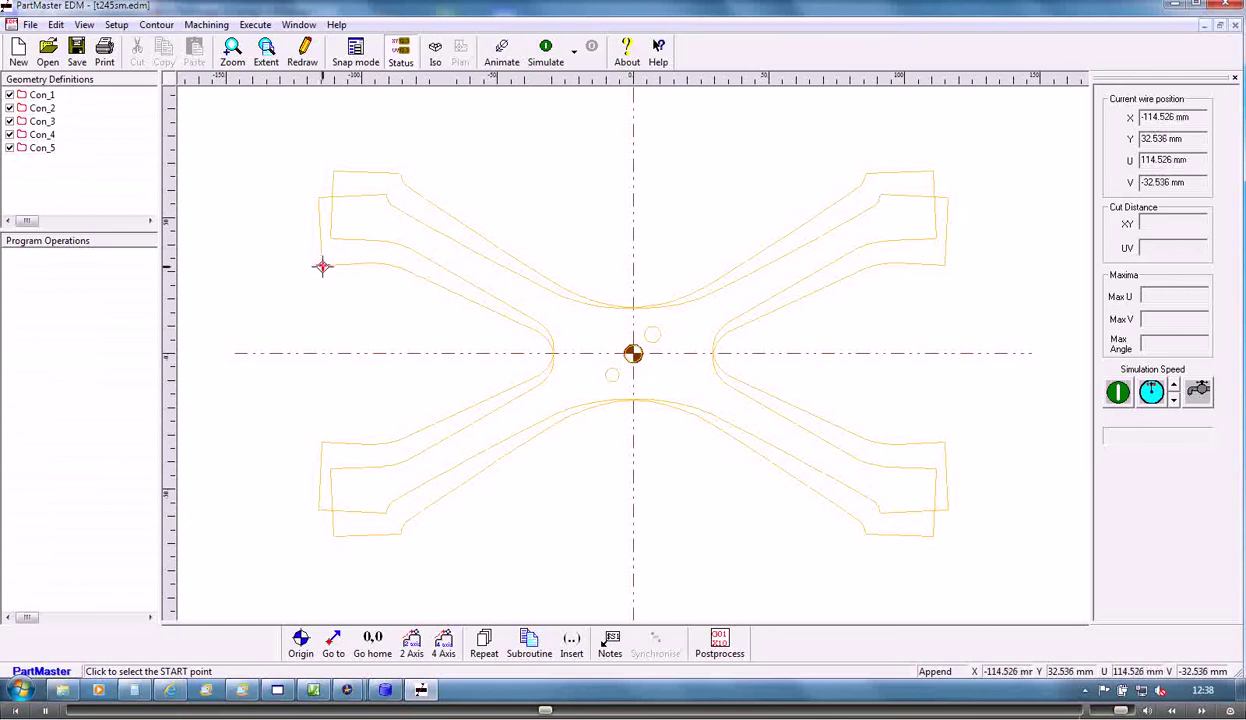
pyautogui.click(322, 265)
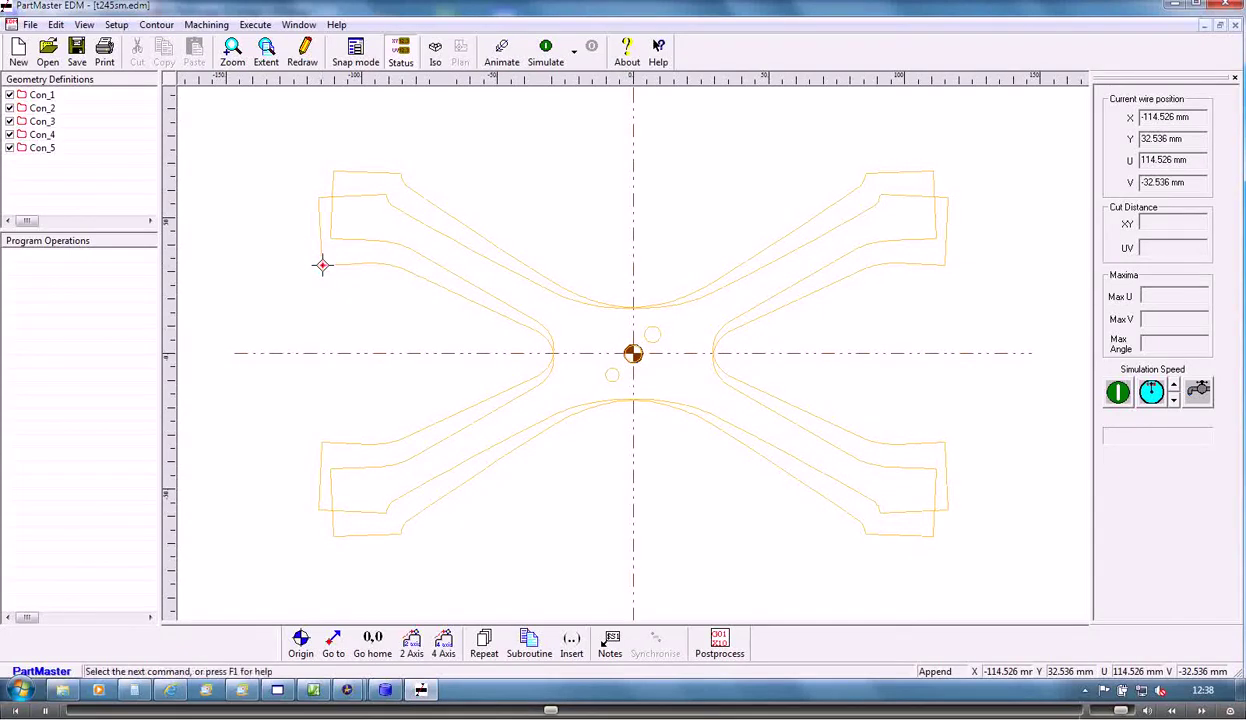
# Set the start point of contour Con_4 at the lower outer corner of its upper-left arm, beside the Con_5 start point
pyautogui.click(158, 25)
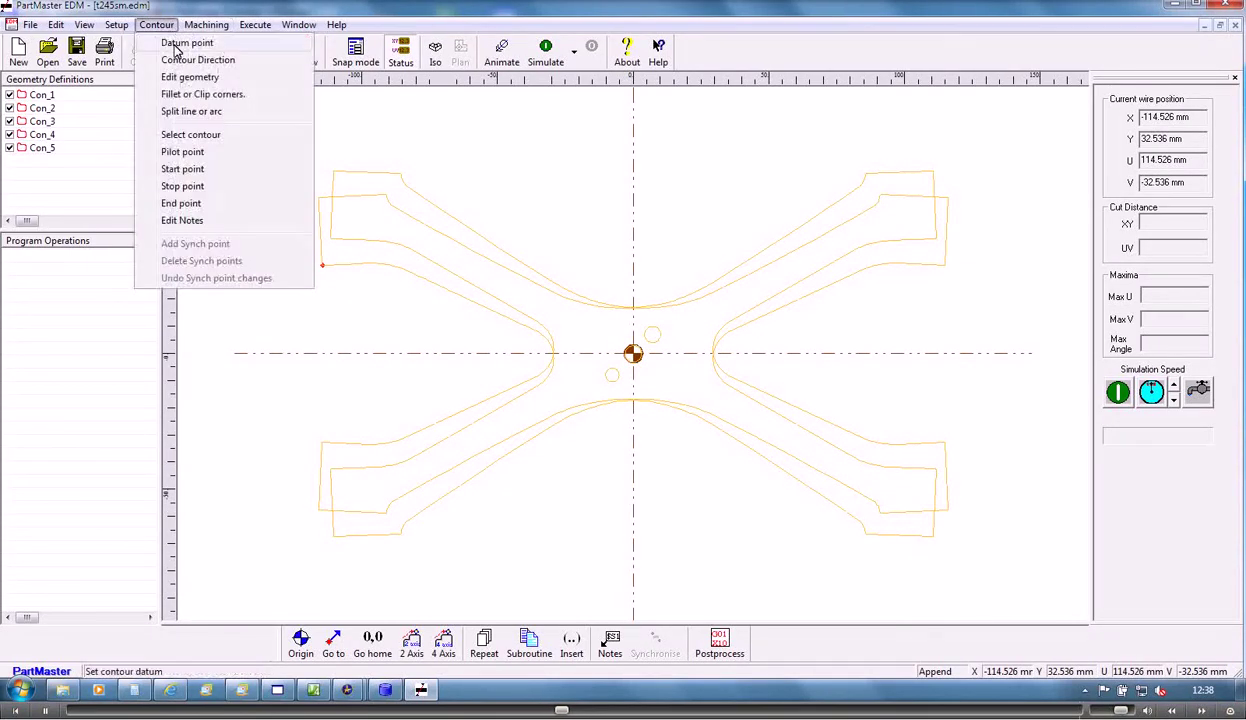
pyautogui.click(205, 170)
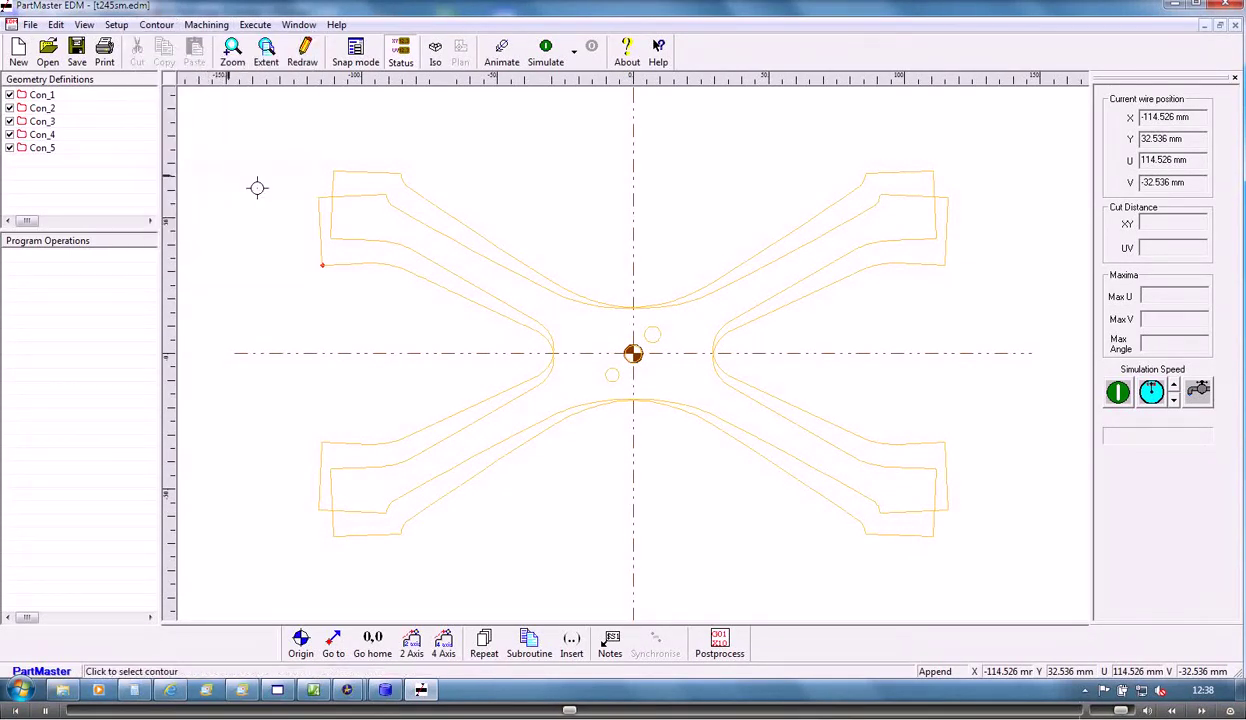
pyautogui.click(362, 240)
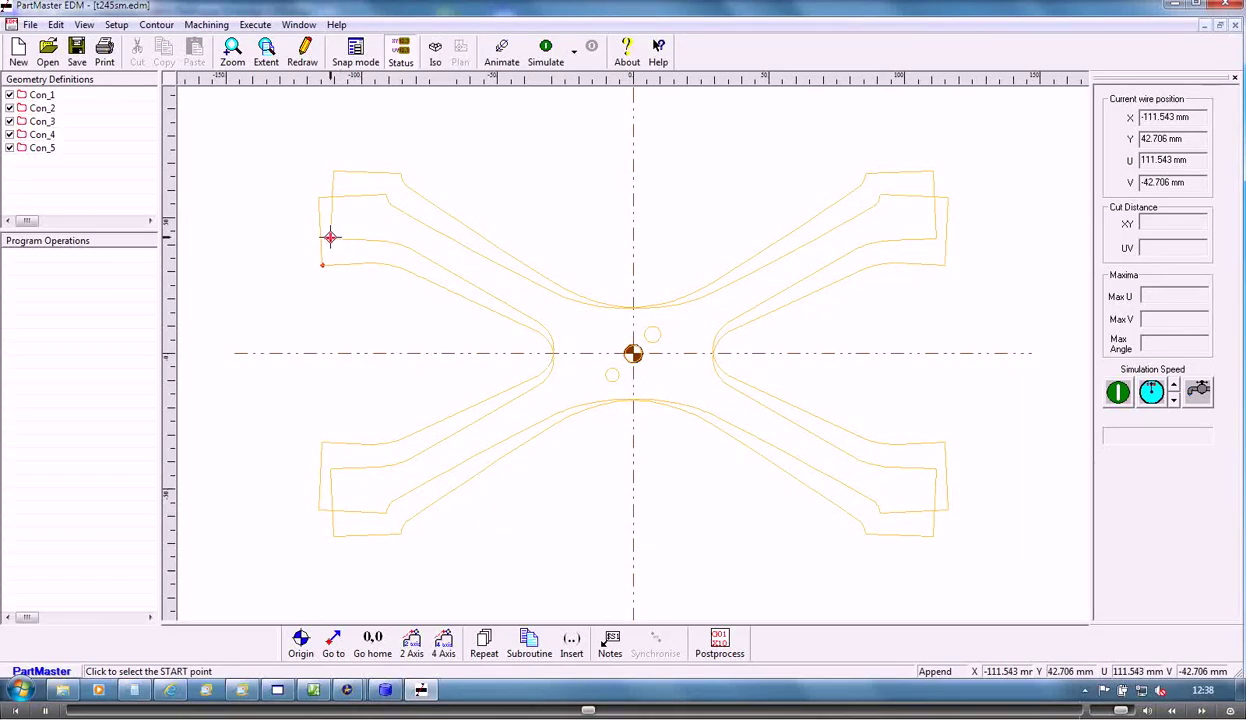
pyautogui.click(330, 237)
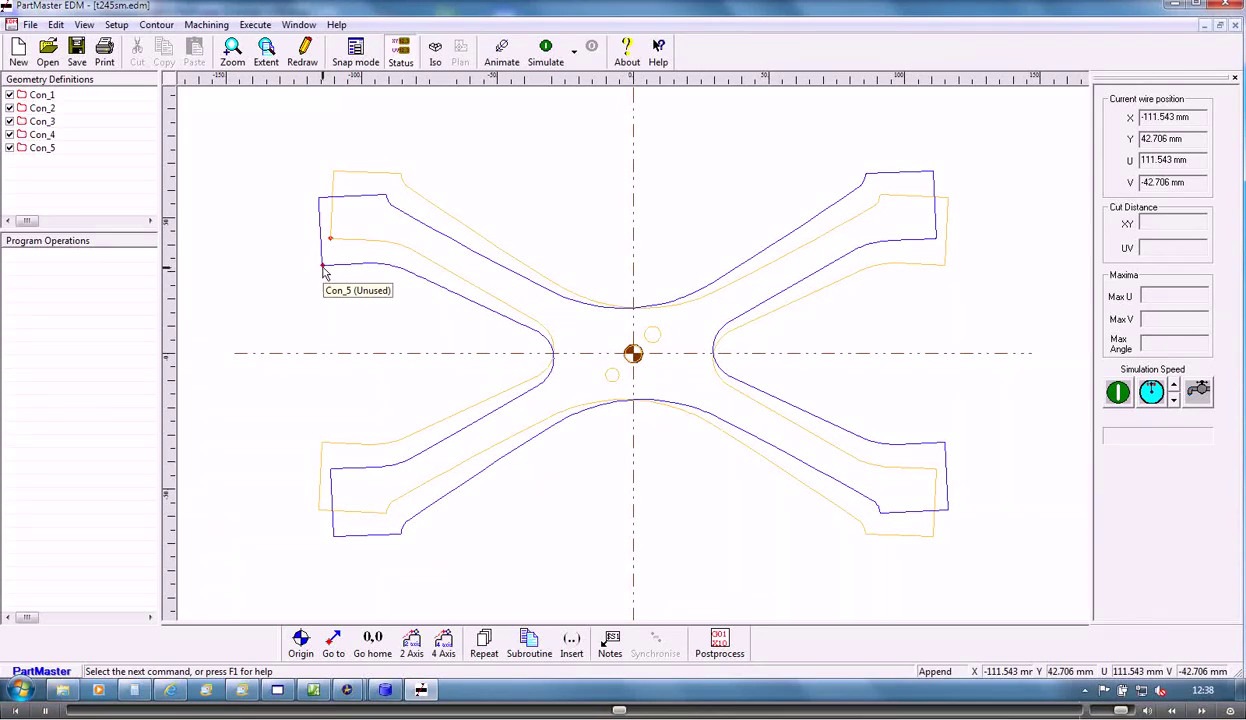
pyautogui.click(322, 266)
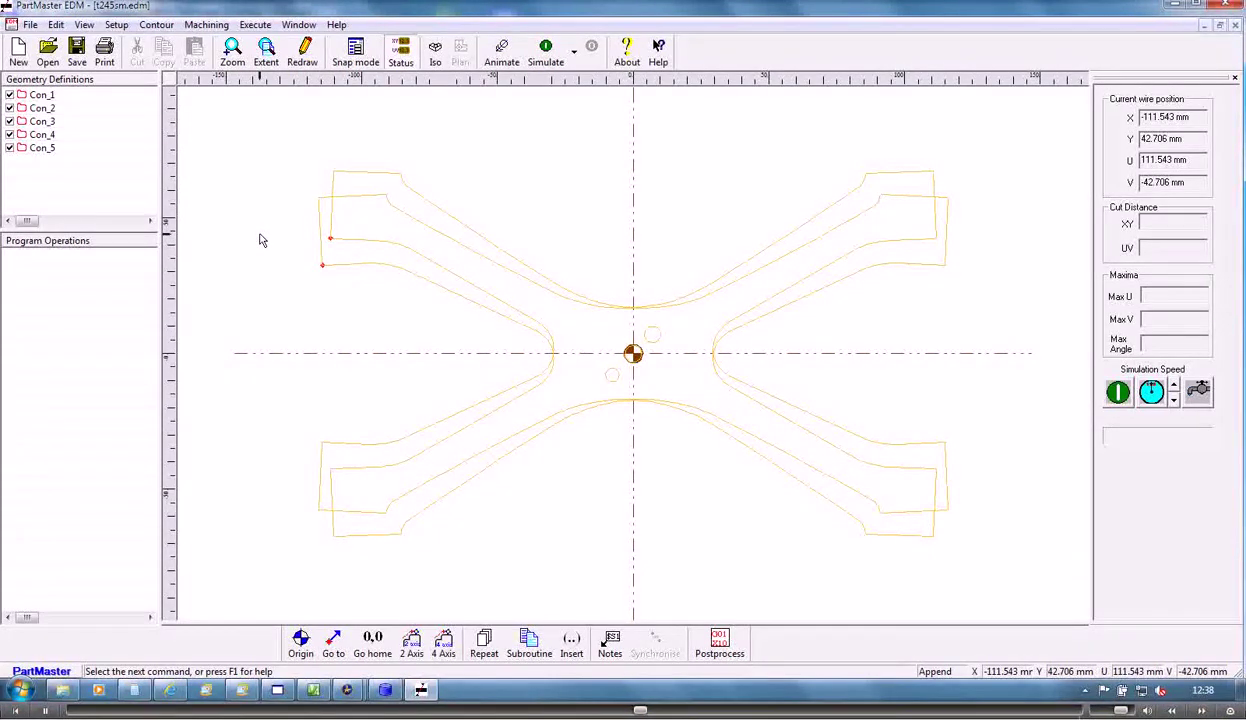
# Set the machining direction of contour Con_4 to clockwise to match Con_5
pyautogui.click(157, 26)
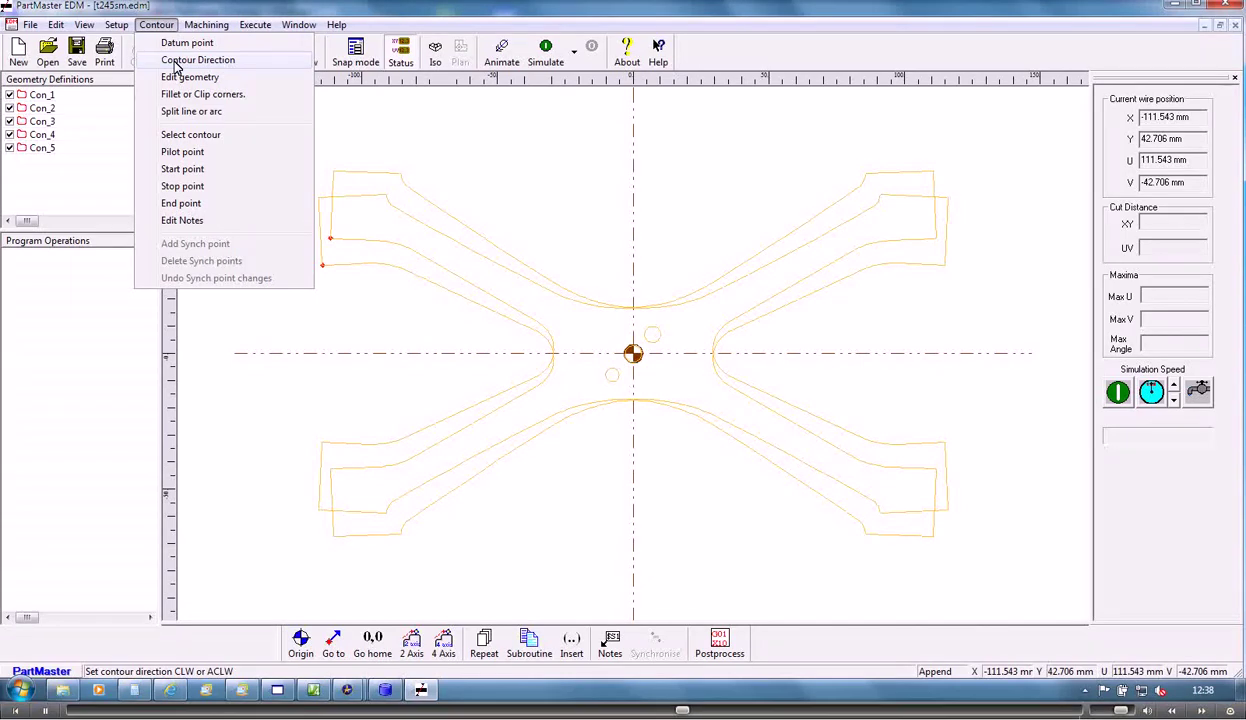
pyautogui.click(176, 64)
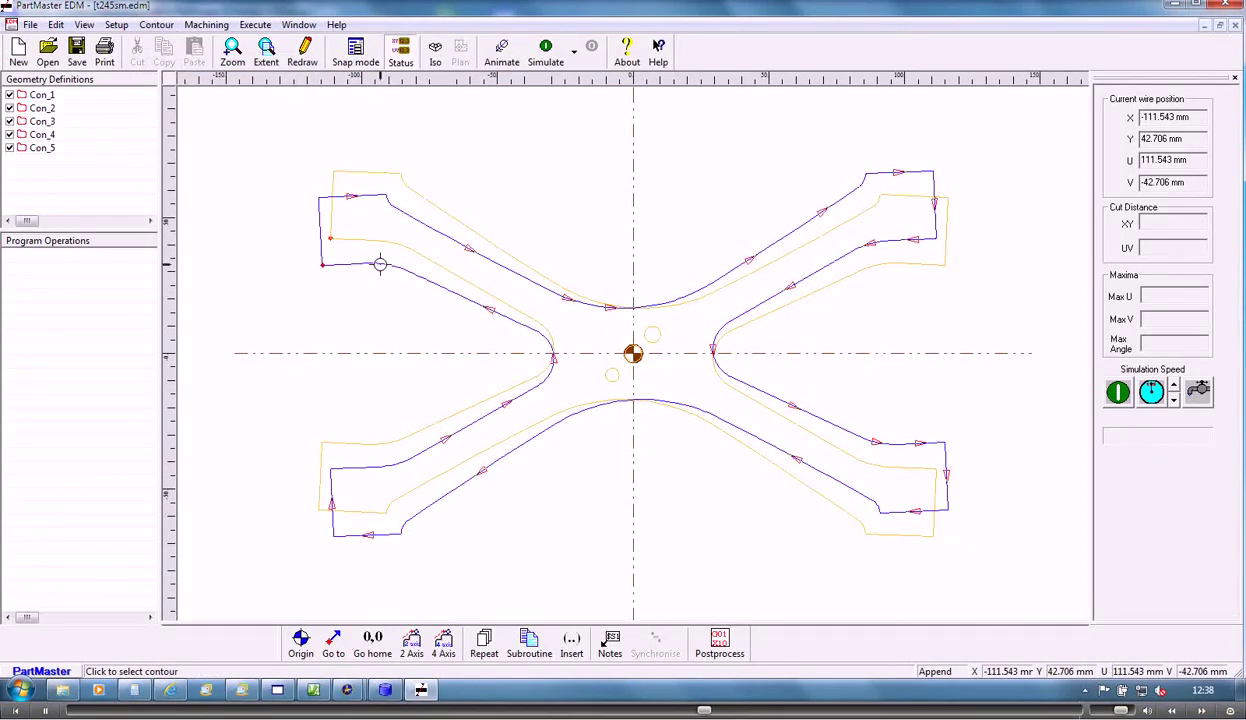
pyautogui.click(378, 243)
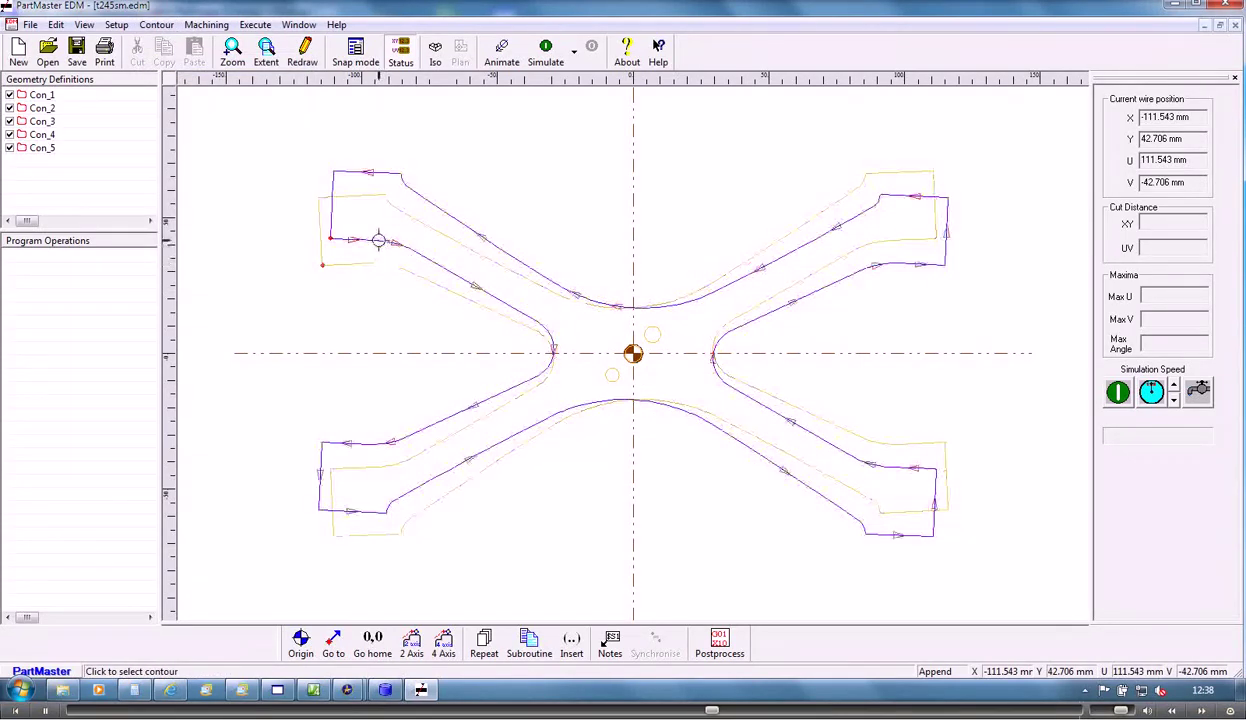
pyautogui.click(378, 241)
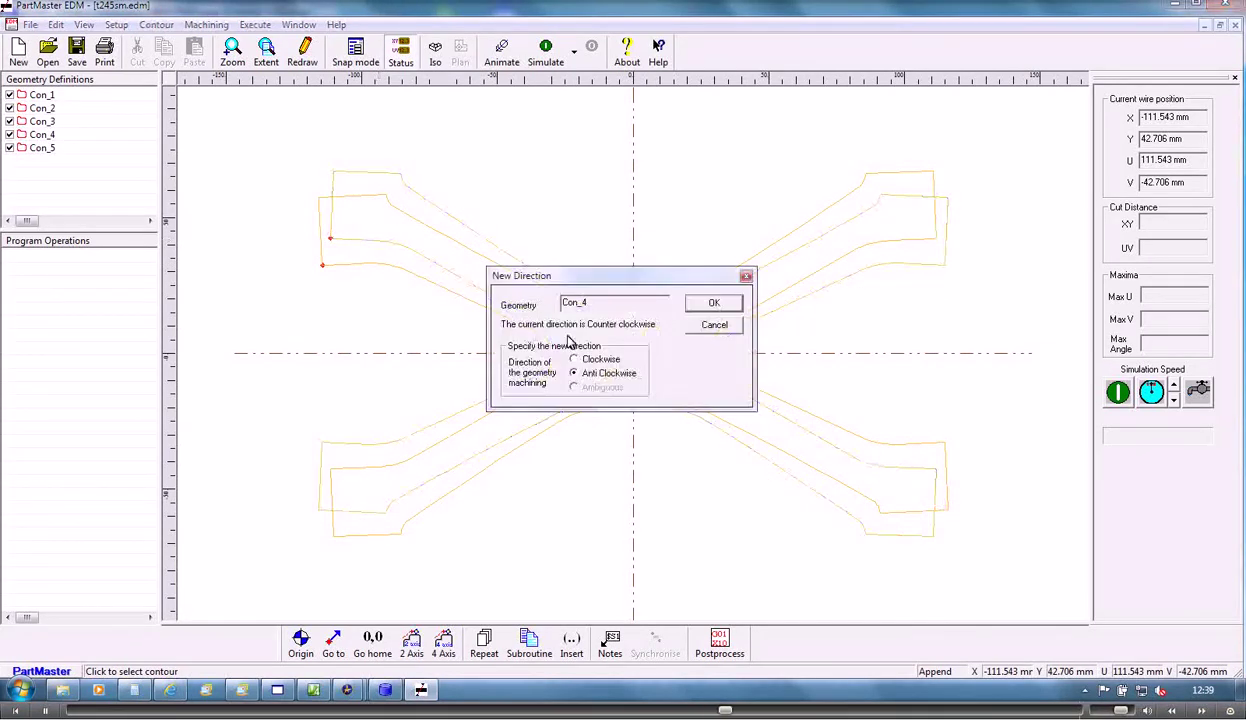
pyautogui.click(716, 304)
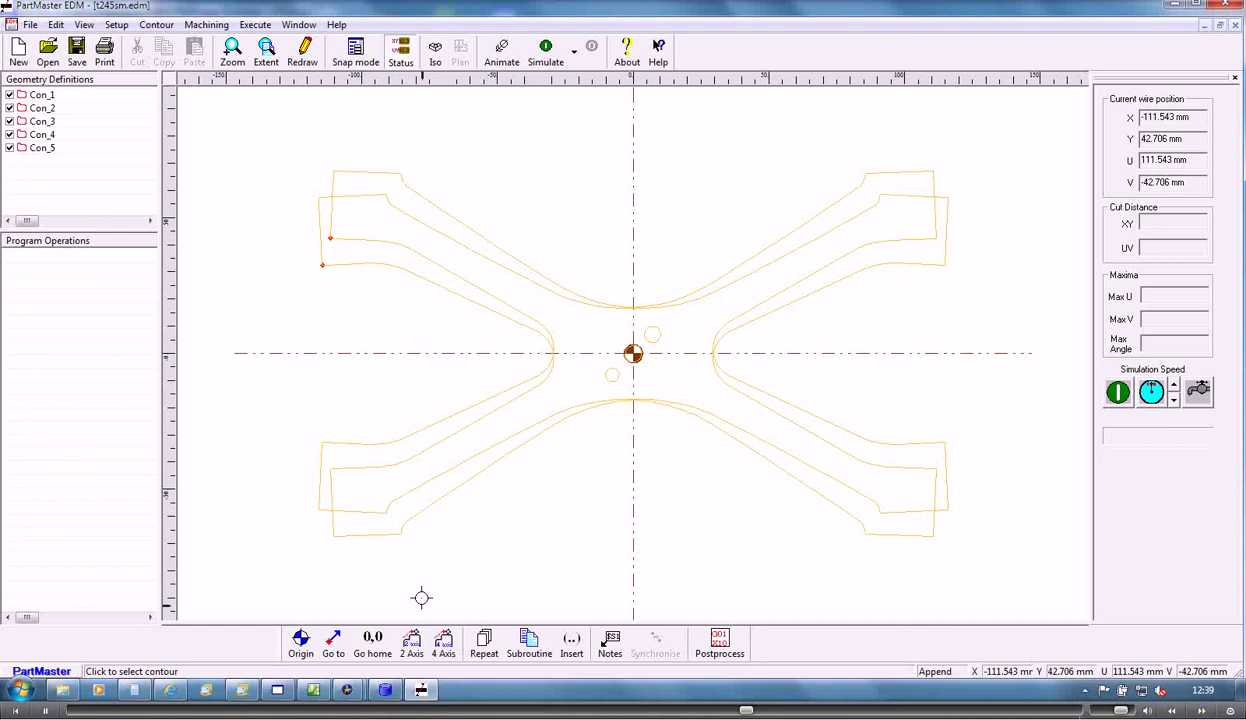
# Set up a four-axis double-contour Goround with Con_5 as XY contour, Con_4 as UV contour and a material thickness of 65 mm
pyautogui.click(445, 645)
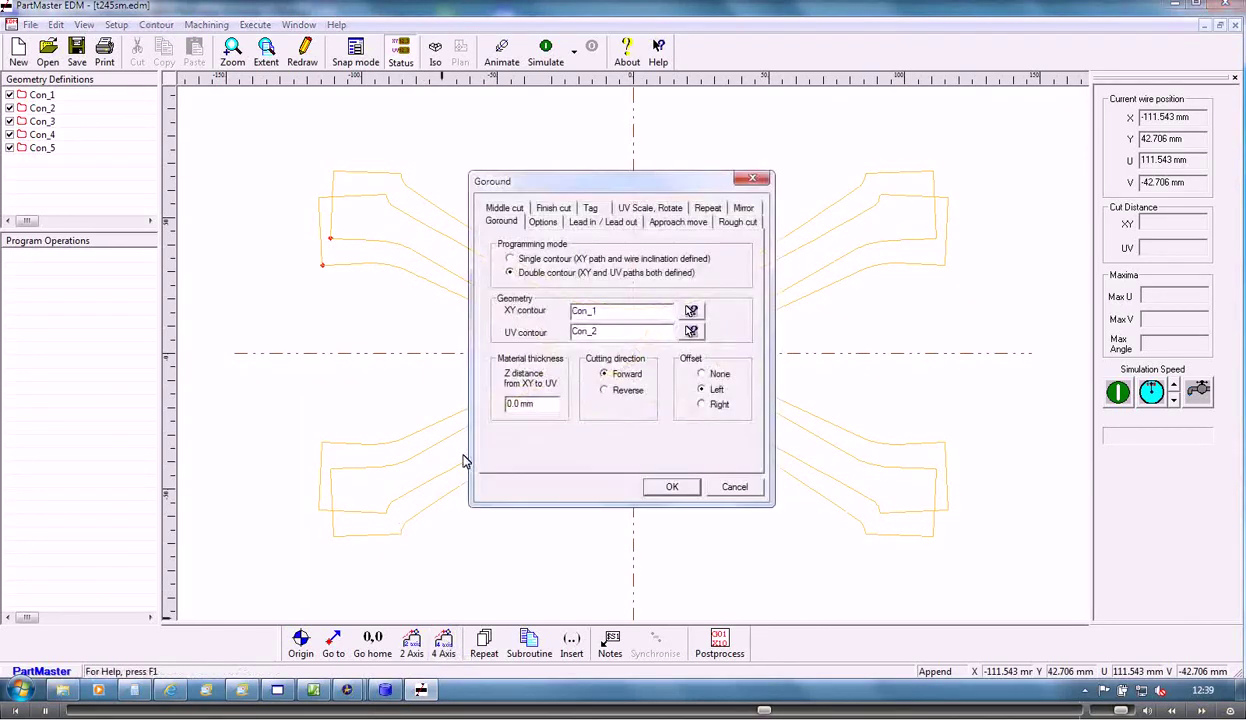
pyautogui.click(692, 313)
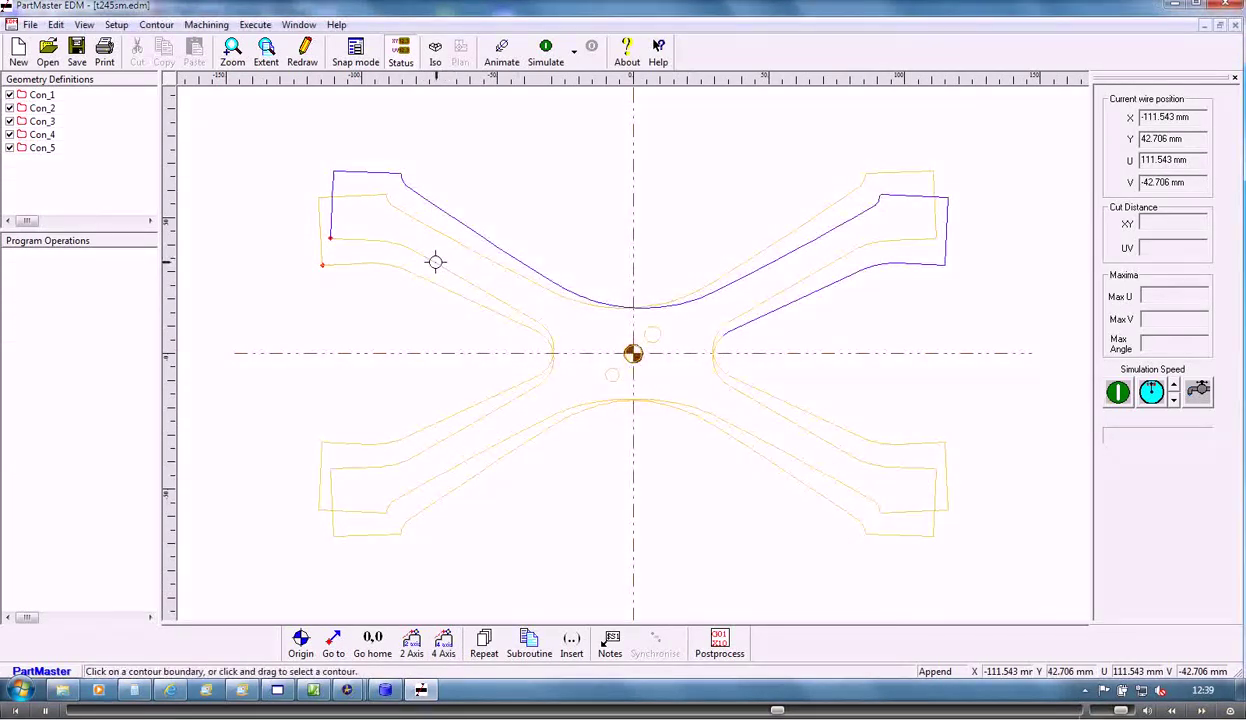
pyautogui.click(363, 263)
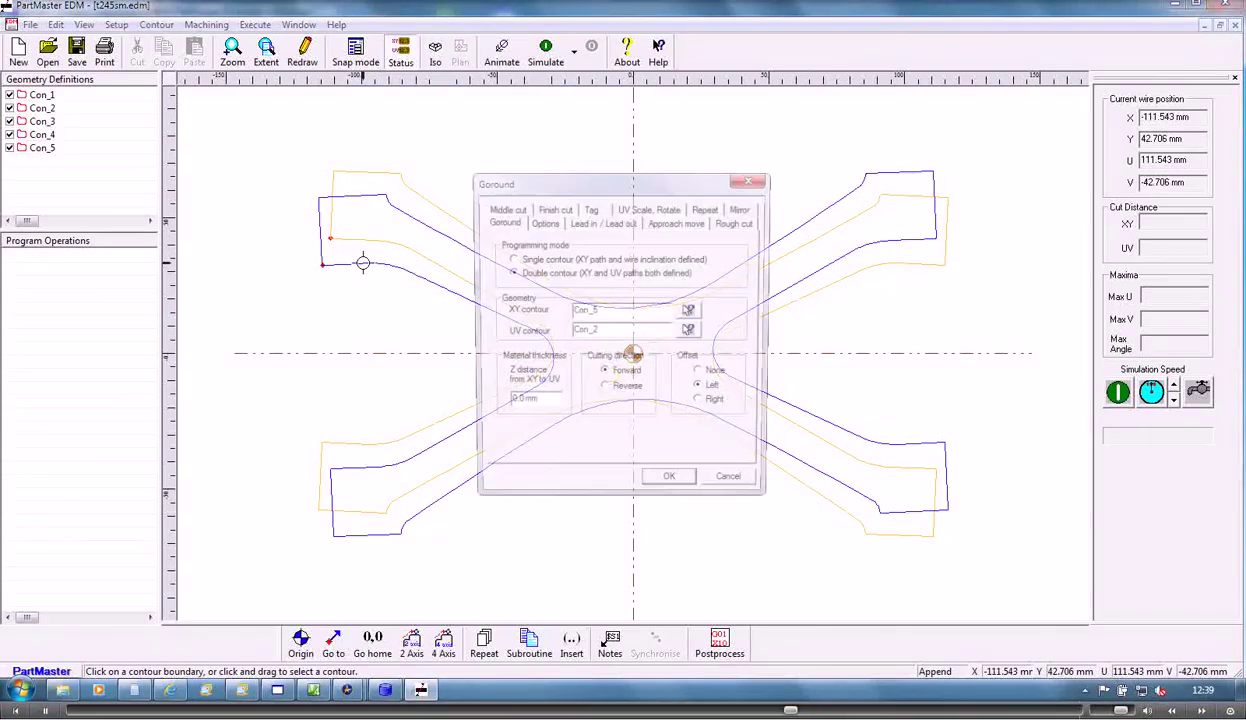
pyautogui.click(691, 332)
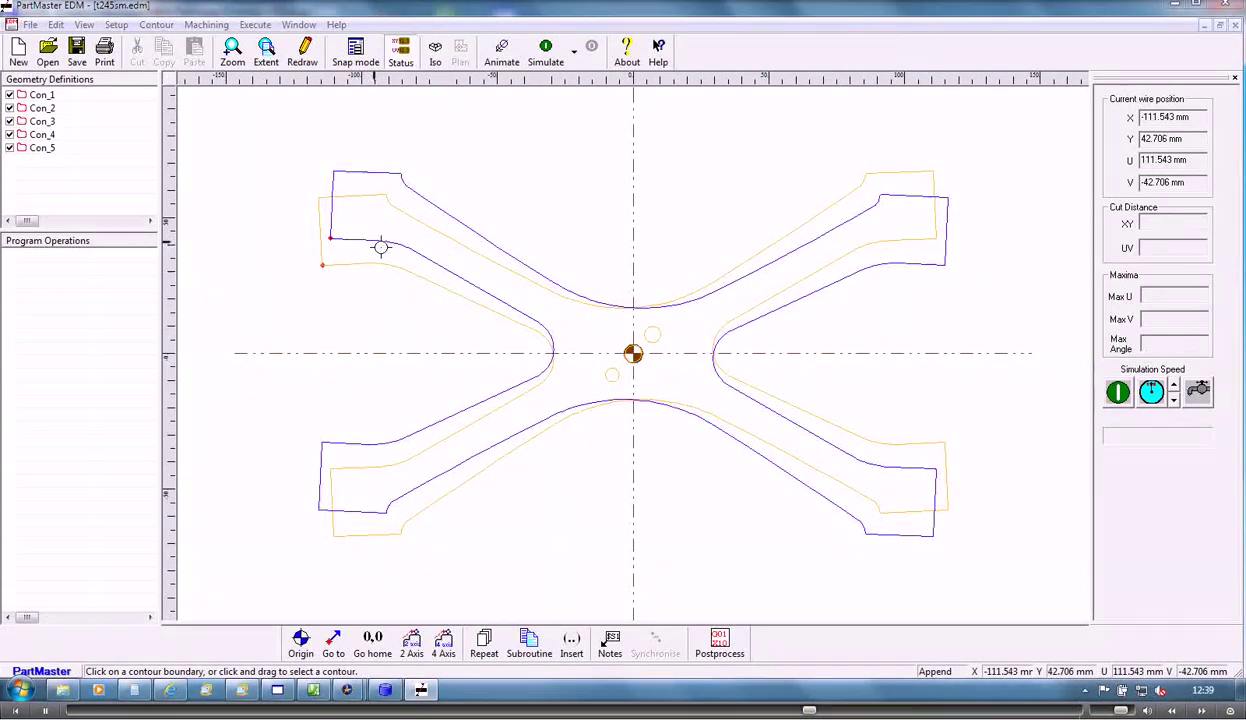
pyautogui.click(380, 247)
pyautogui.moveTo(540, 402); pyautogui.dragTo(462, 395)
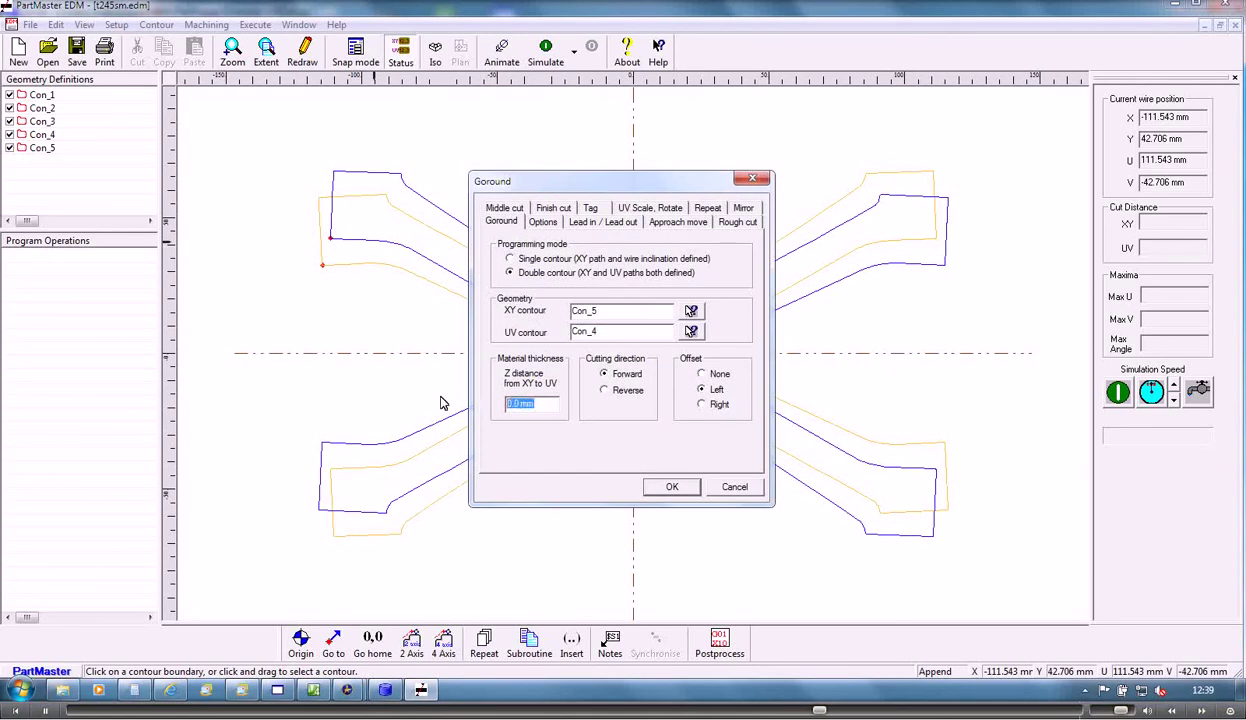
pyautogui.write('65')
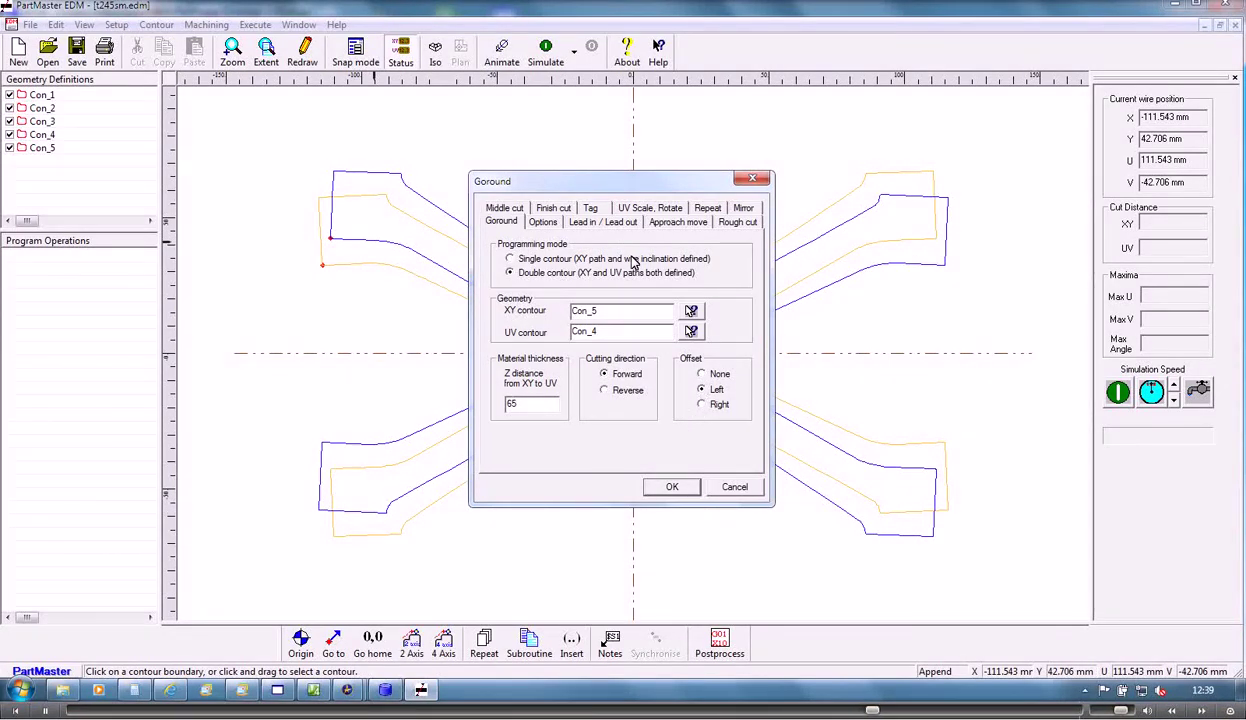
# Check the lead-in/lead-out, rough, middle and finish cut settings and create the four-axis Goround operation
pyautogui.click(617, 223)
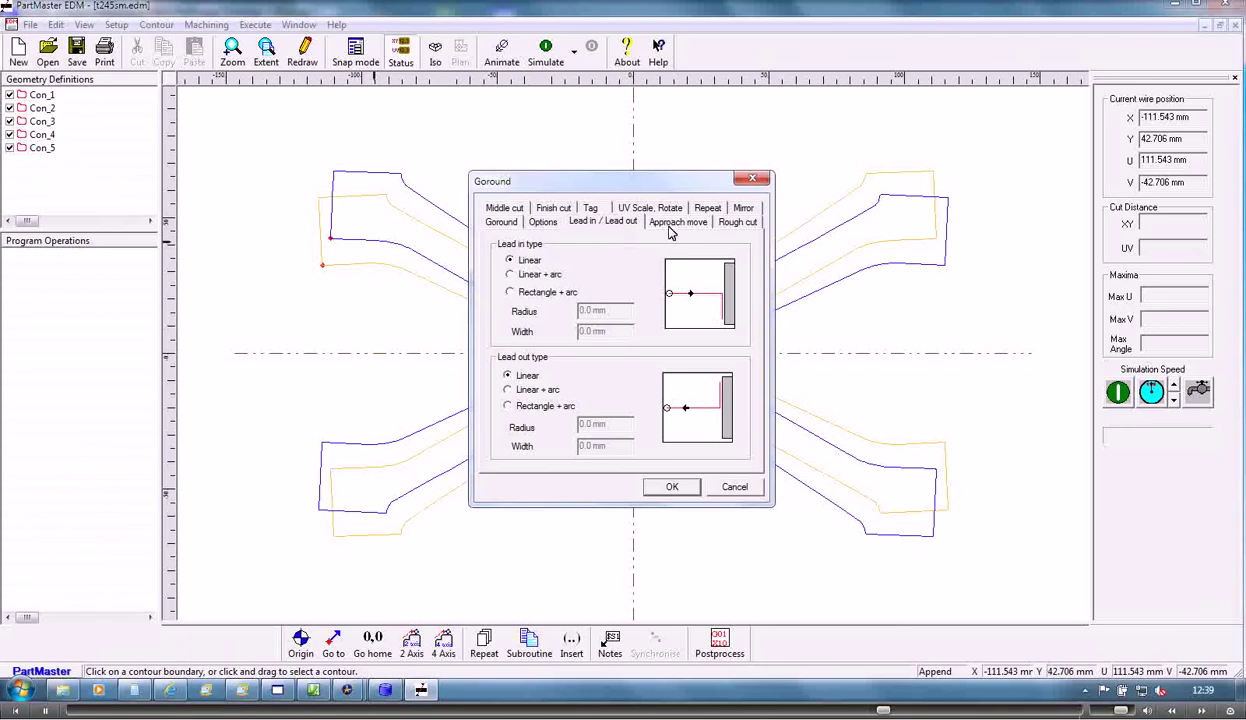
pyautogui.click(737, 222)
pyautogui.click(497, 208)
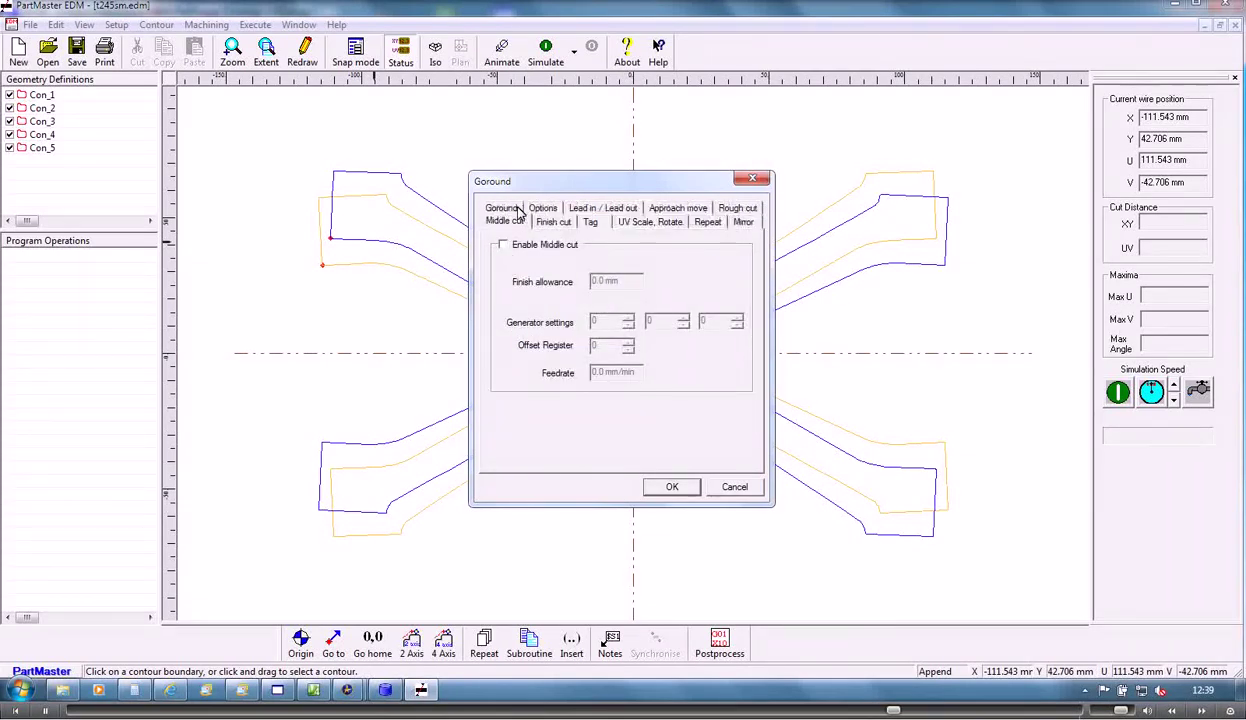
pyautogui.click(545, 221)
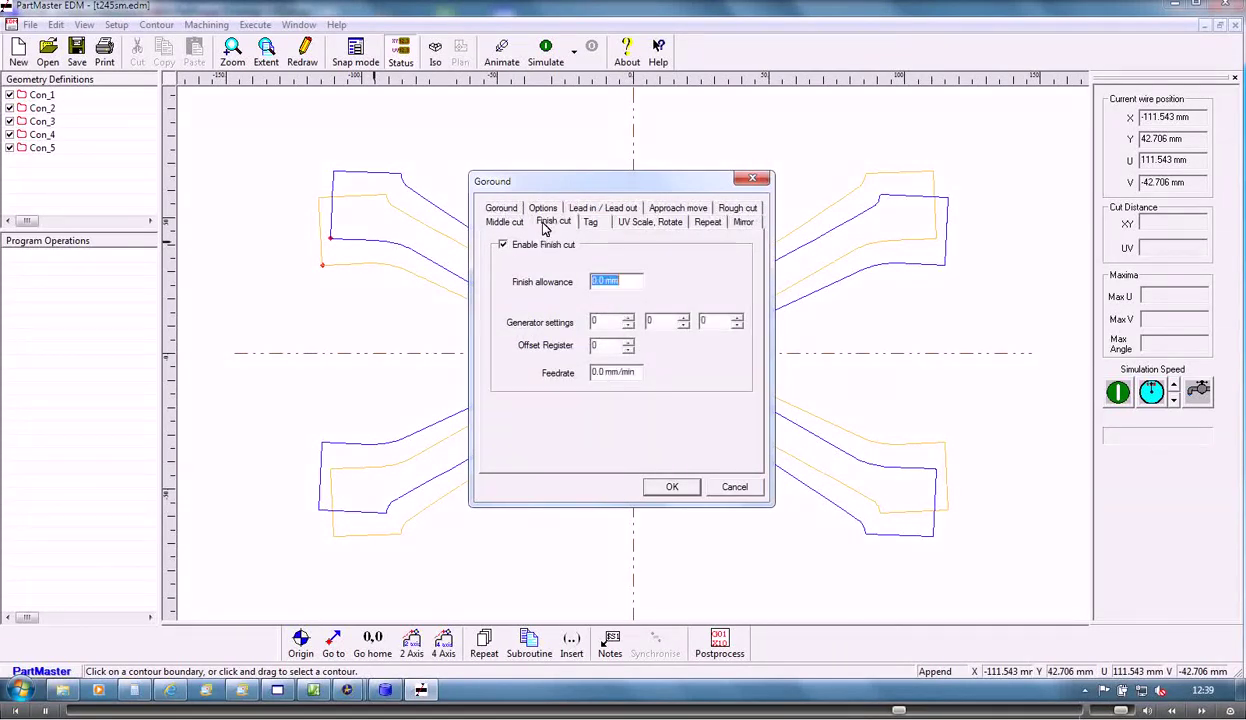
pyautogui.click(672, 488)
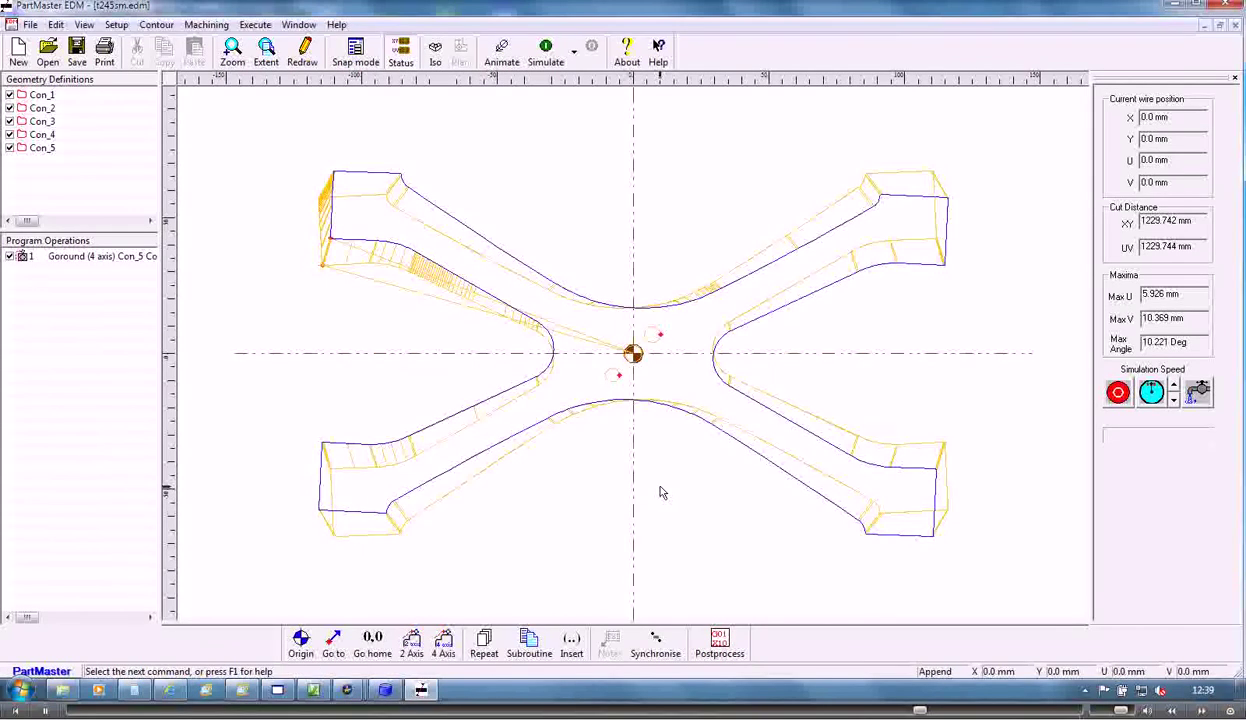
# Simulate the four-axis Goround cut of the tapered profile in isometric view
pyautogui.click(435, 52)
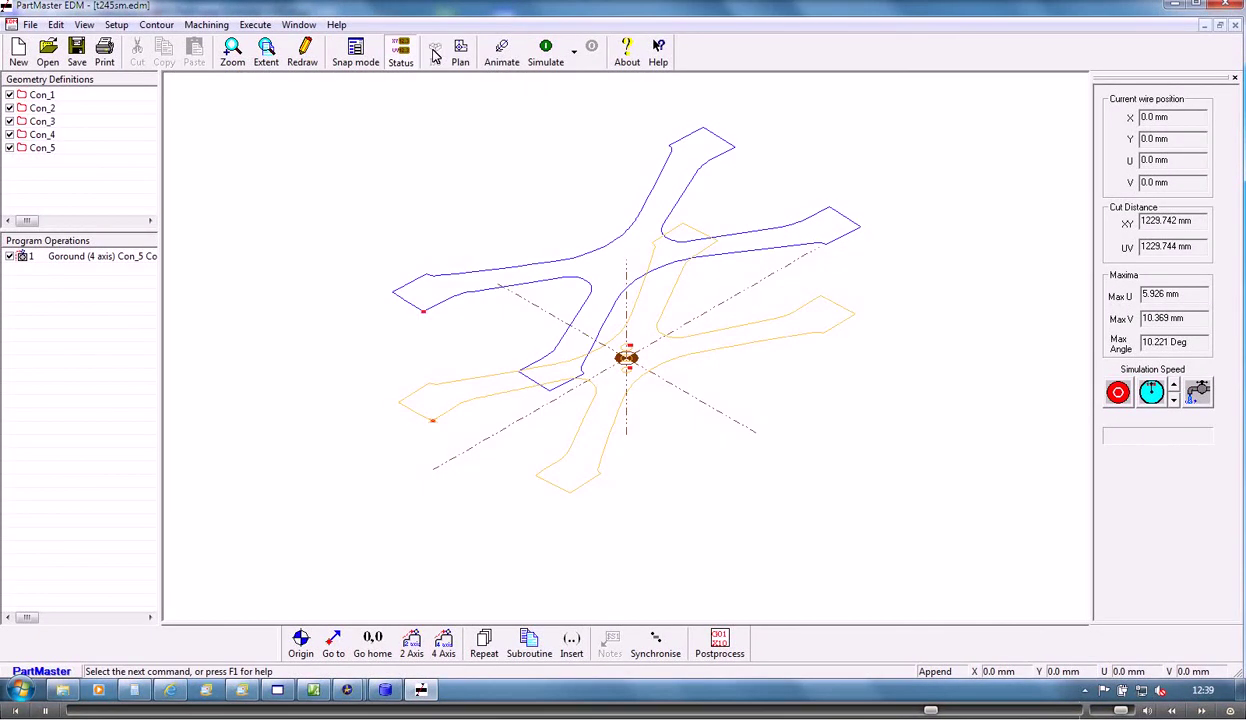
pyautogui.click(546, 52)
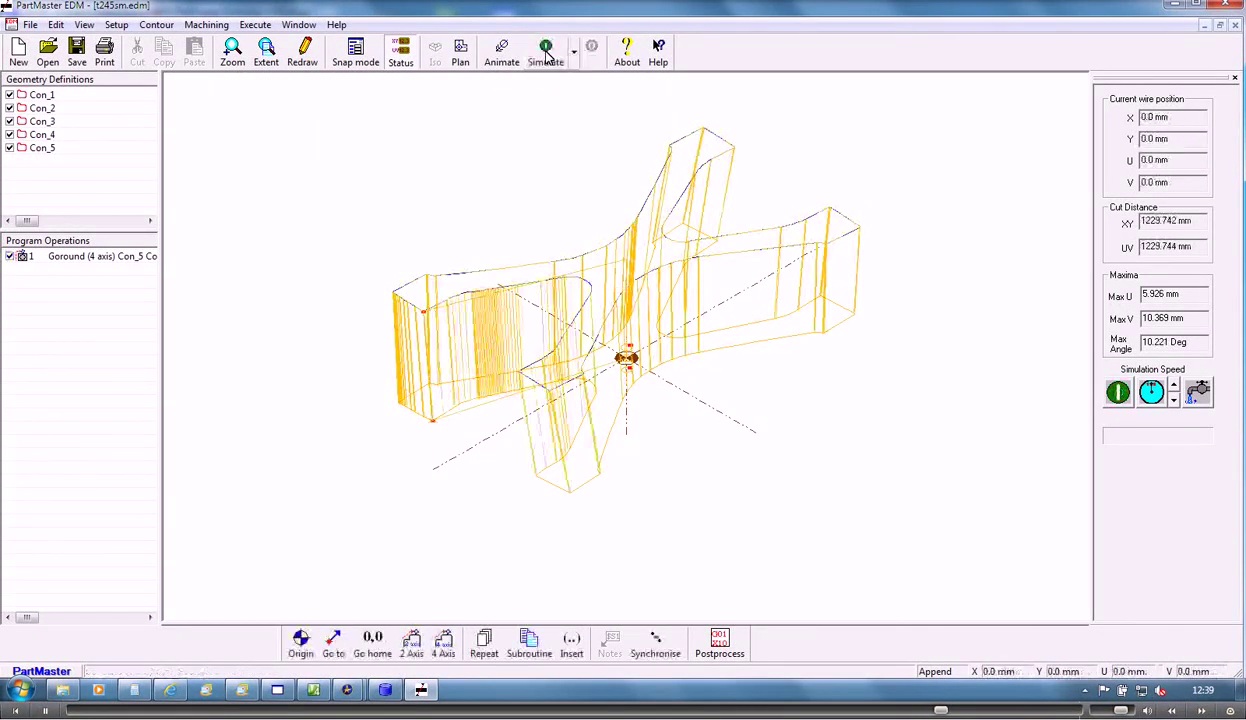
# Postprocess the program with W_Agie CNC 123.ppr into the NC file t245sm.pun and look through the generated code
pyautogui.click(719, 641)
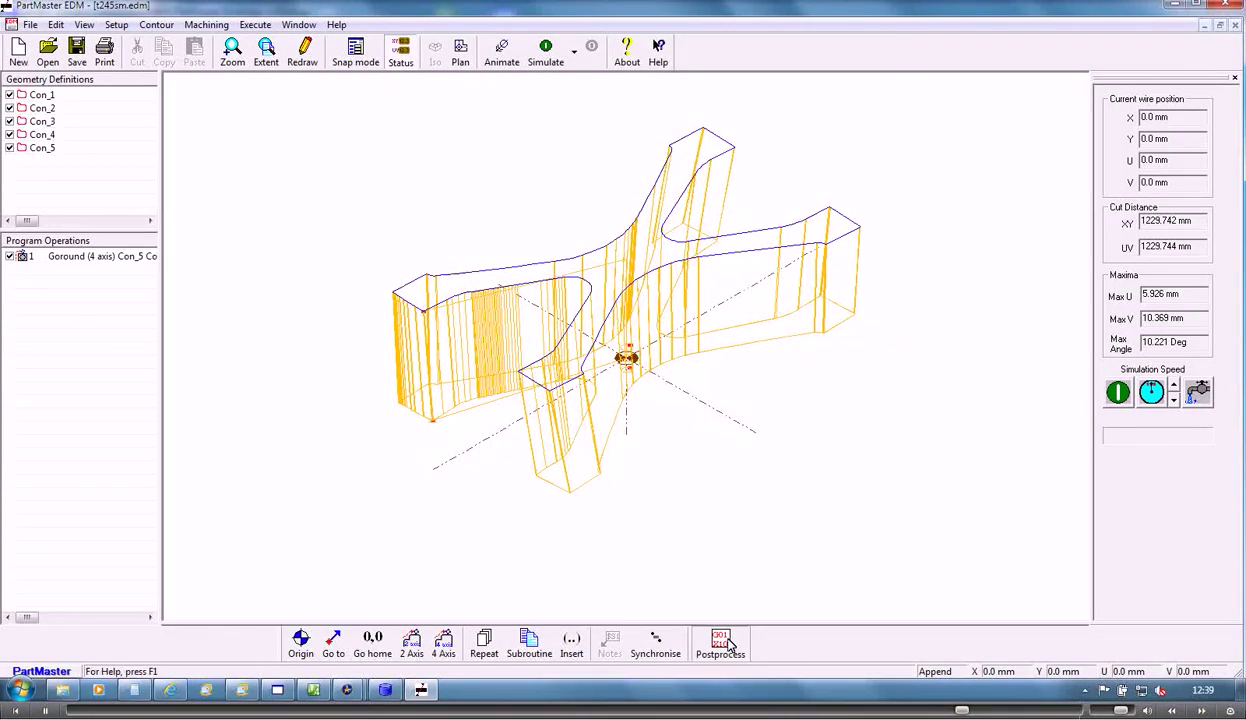
pyautogui.click(590, 328)
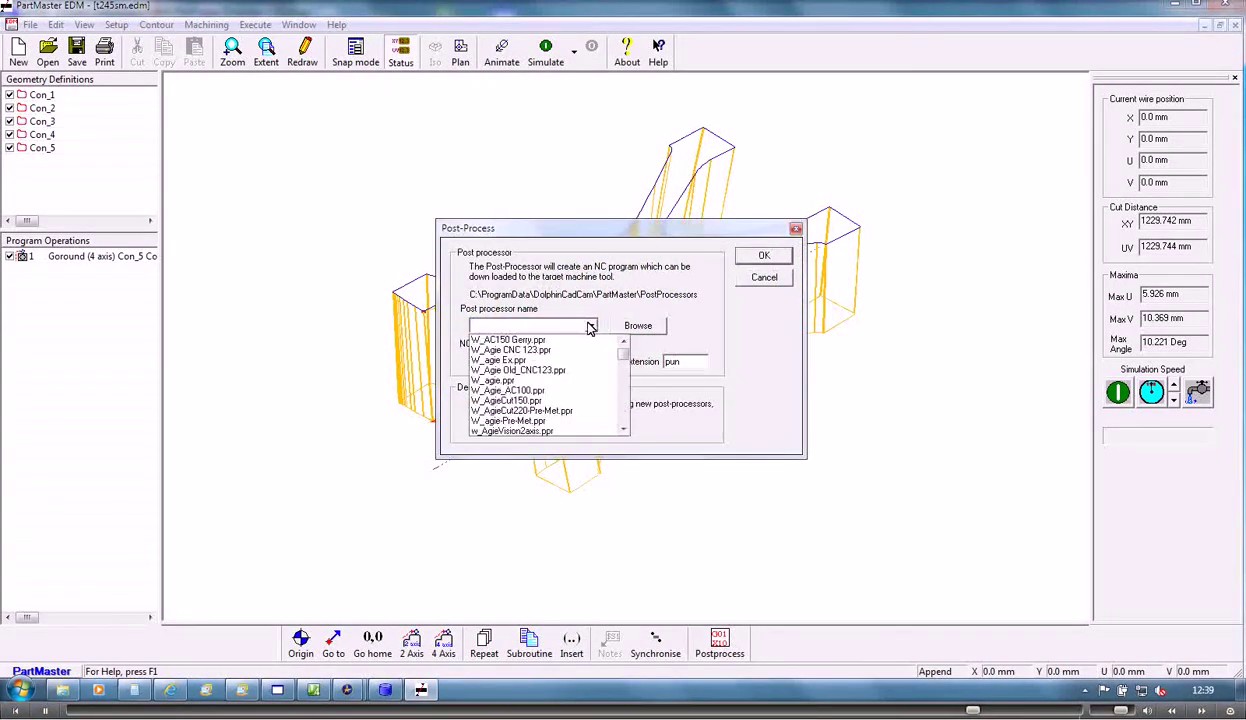
pyautogui.click(499, 351)
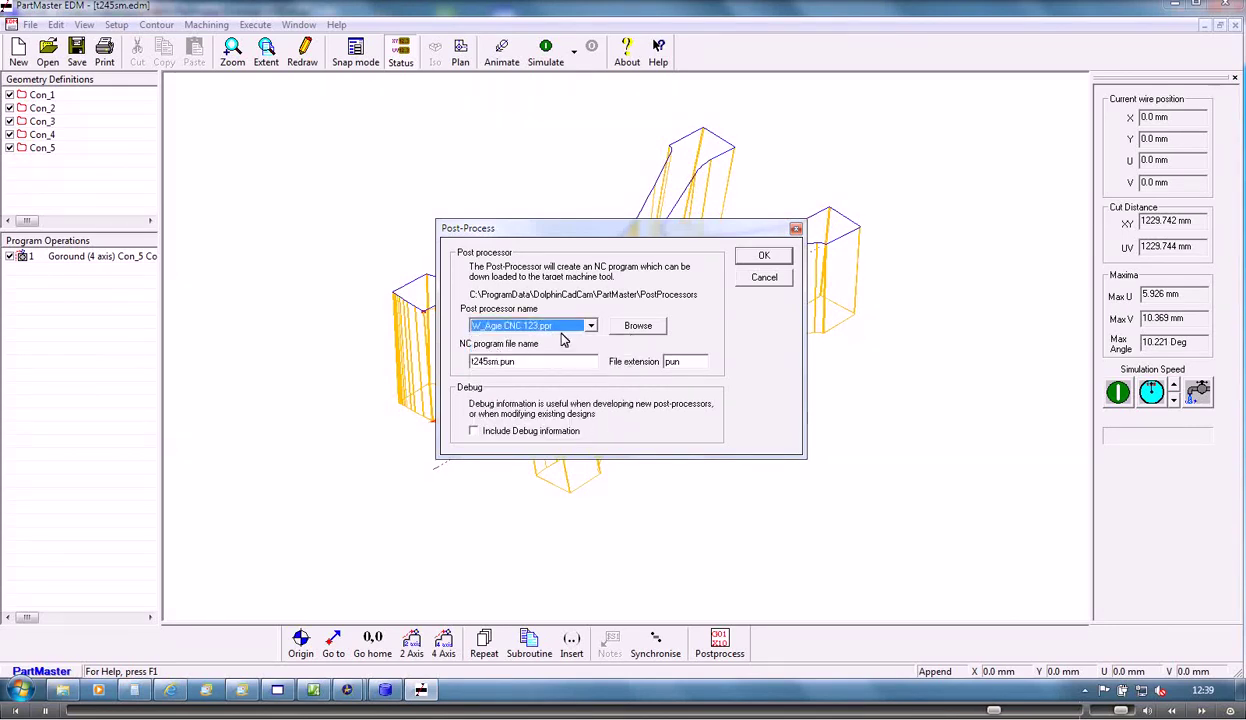
pyautogui.click(745, 257)
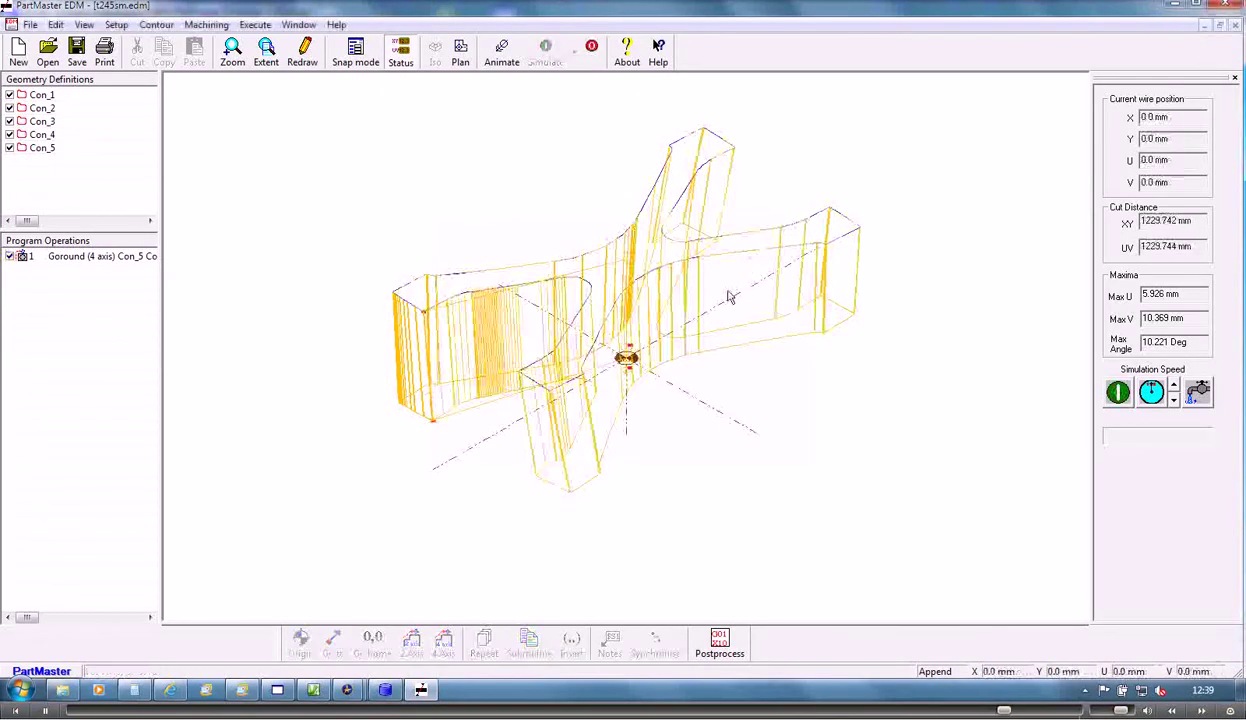
pyautogui.click(628, 475)
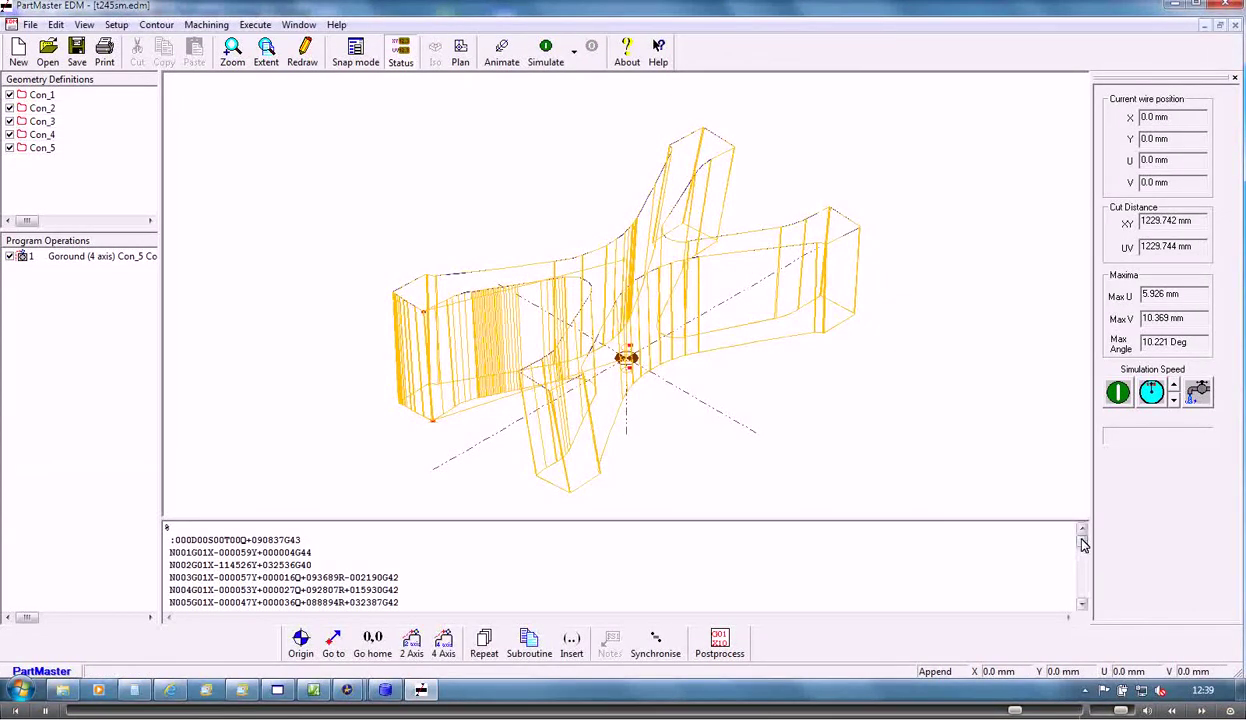
pyautogui.moveTo(1082, 543); pyautogui.dragTo(1053, 532)
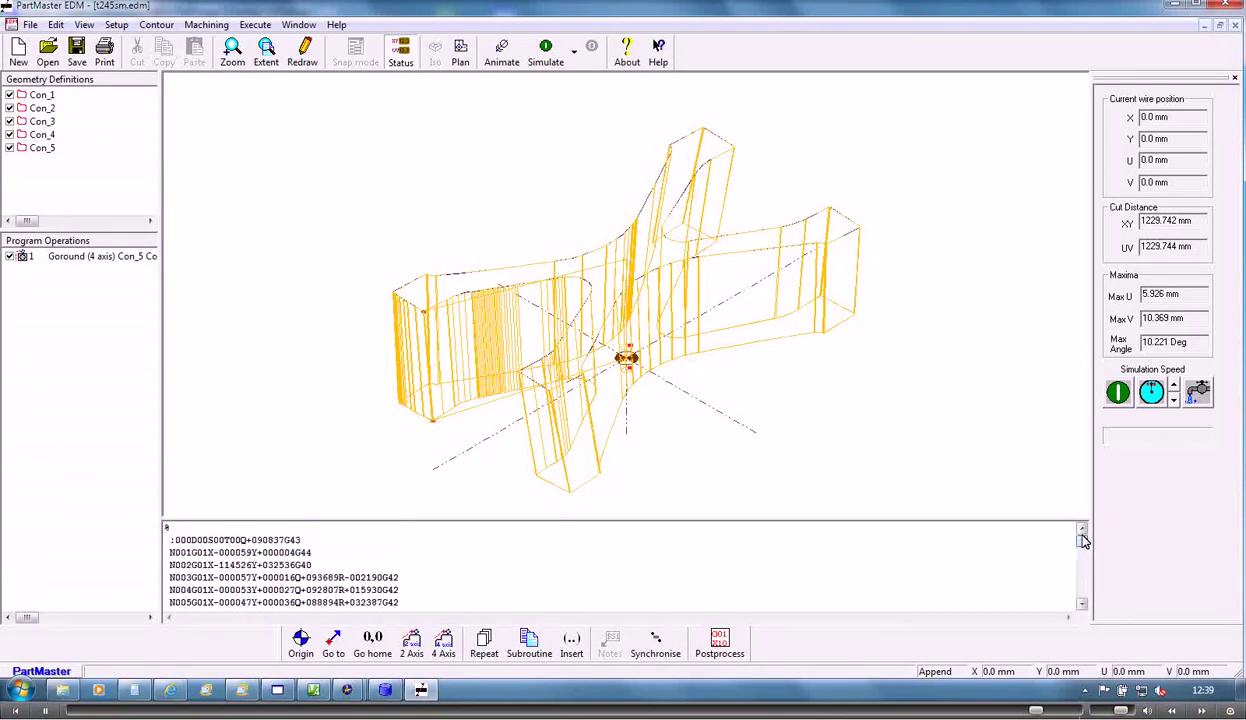